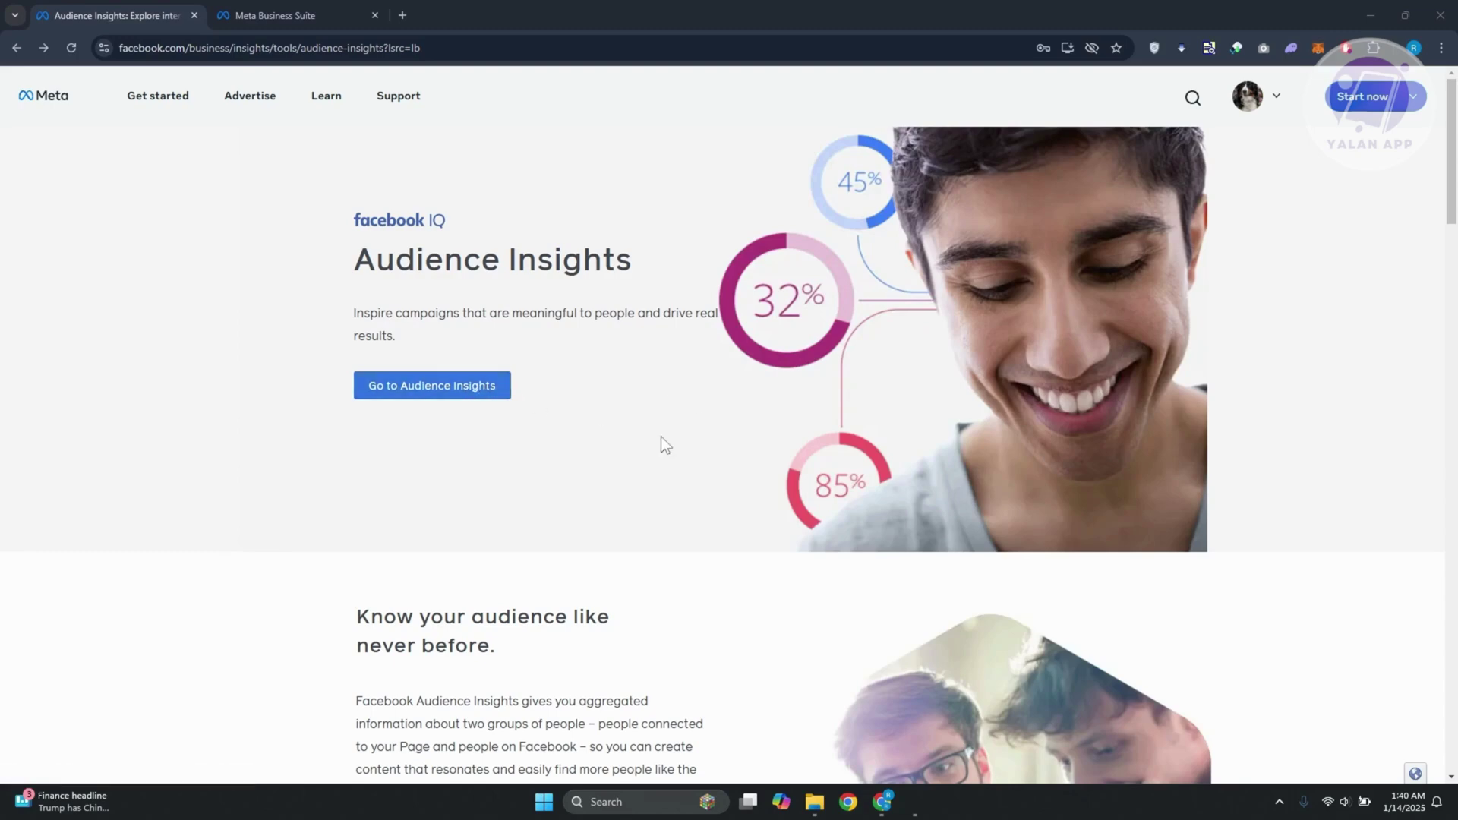
- Look over the Audience Insights introduction on the facebook.com/business tools page
mouse_move(250, 96)
- Switch to the Meta Business Suite tab and check the business portfolios and pages list
left_click(287, 14)
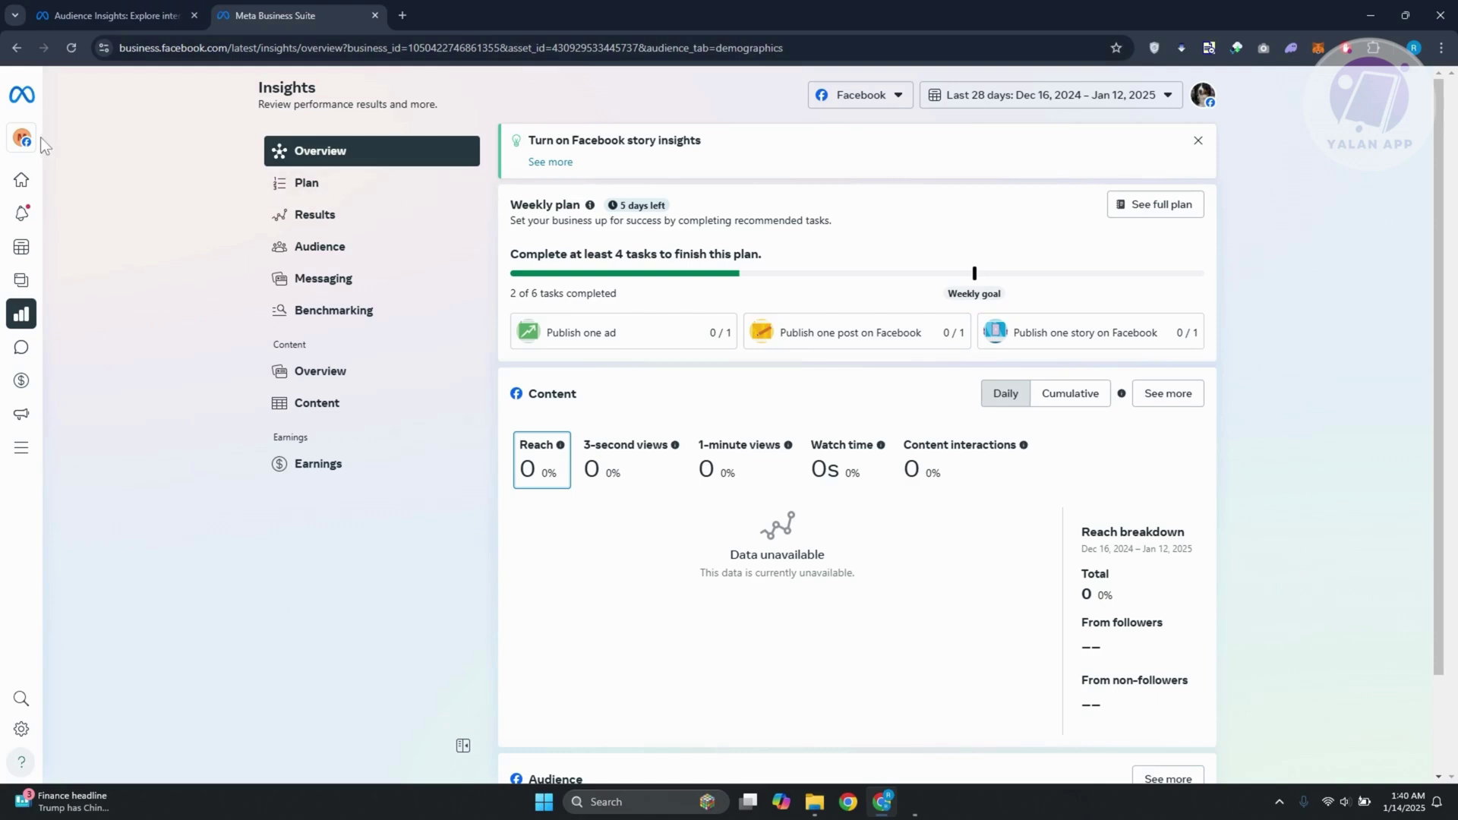
mouse_move(39, 137)
left_click(135, 145)
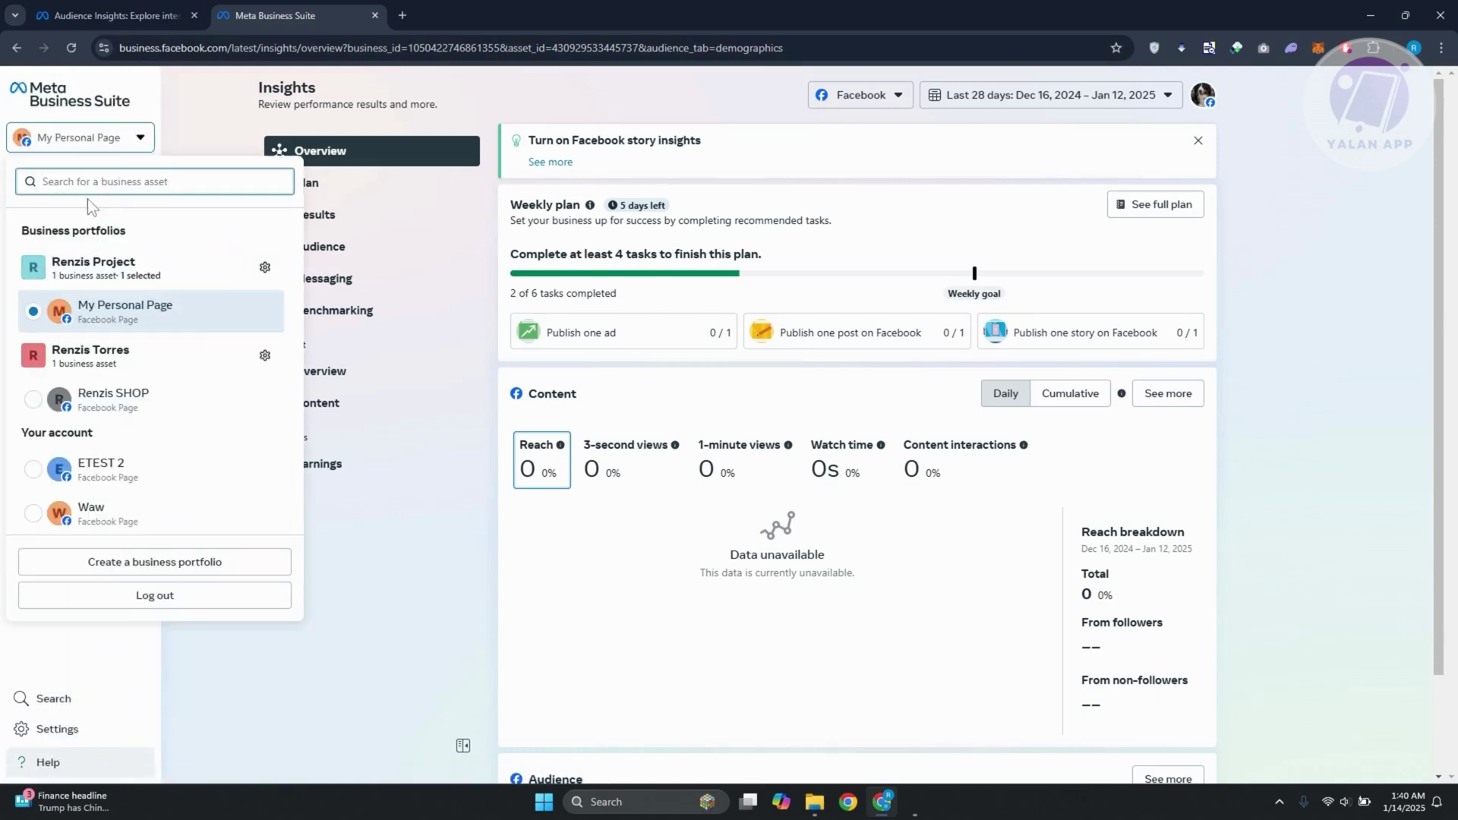
left_click(408, 630)
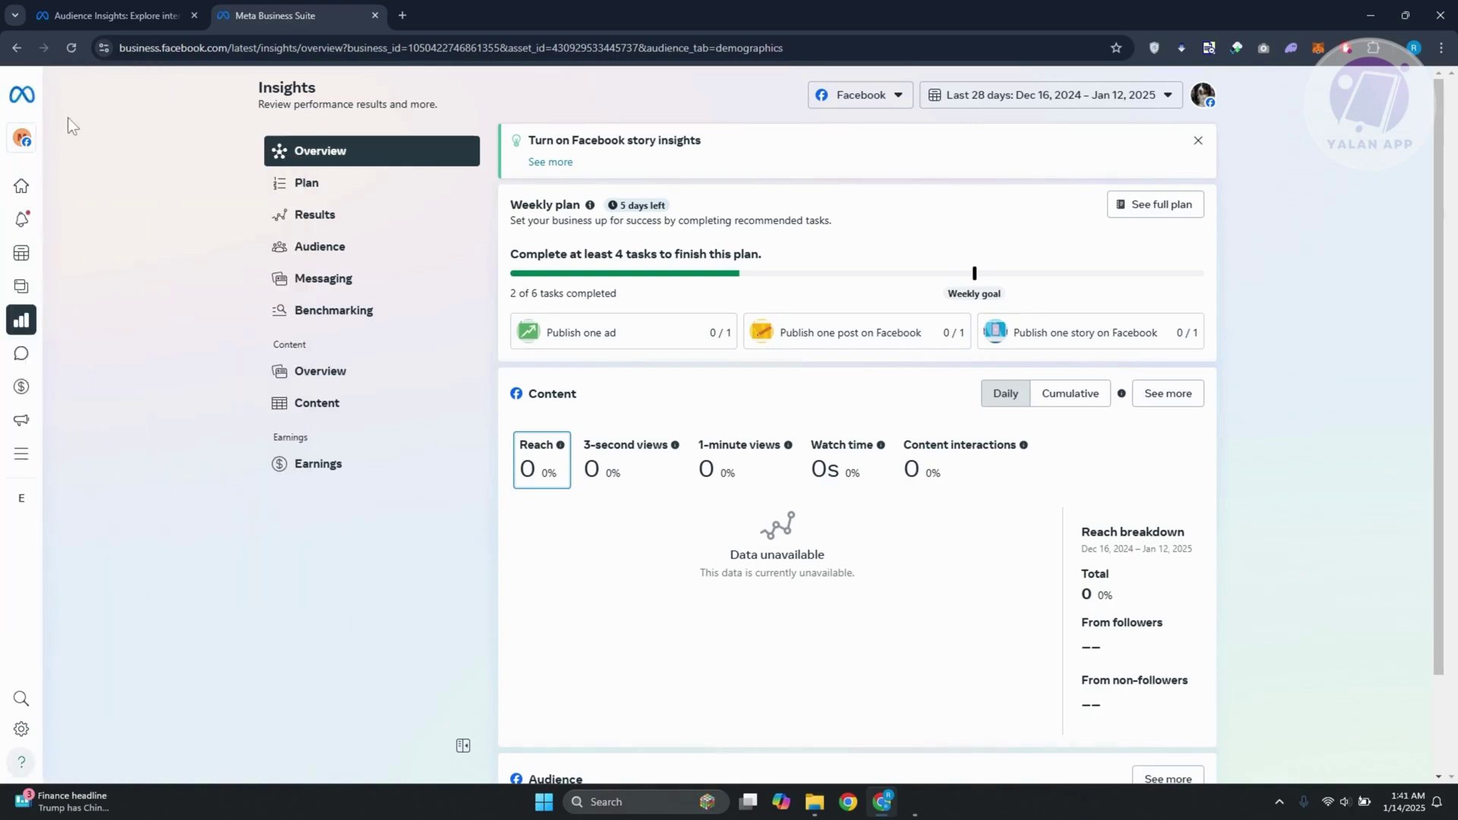
mouse_move(21, 319)
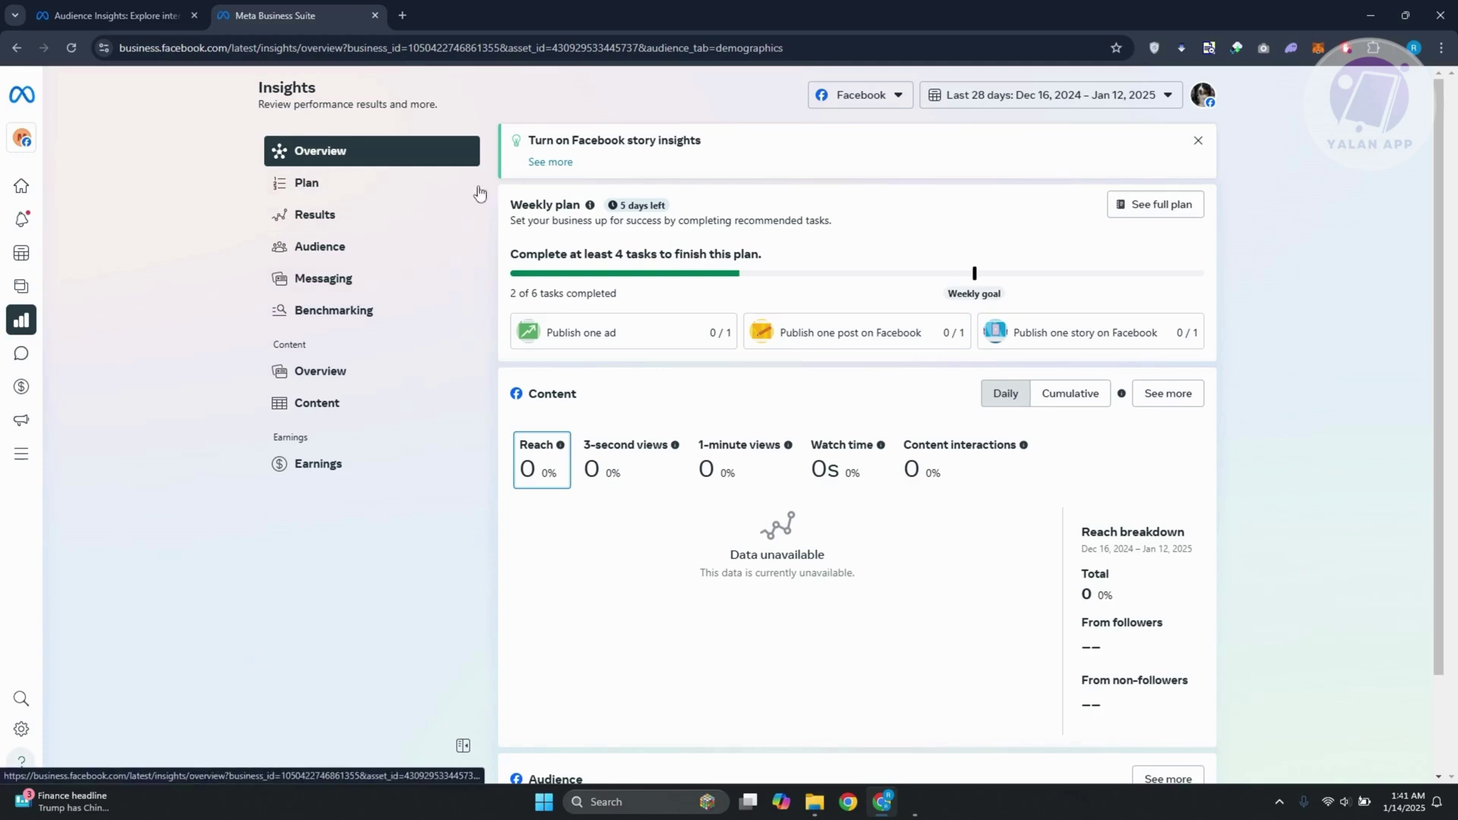
scroll(658, 600, "down", 2)
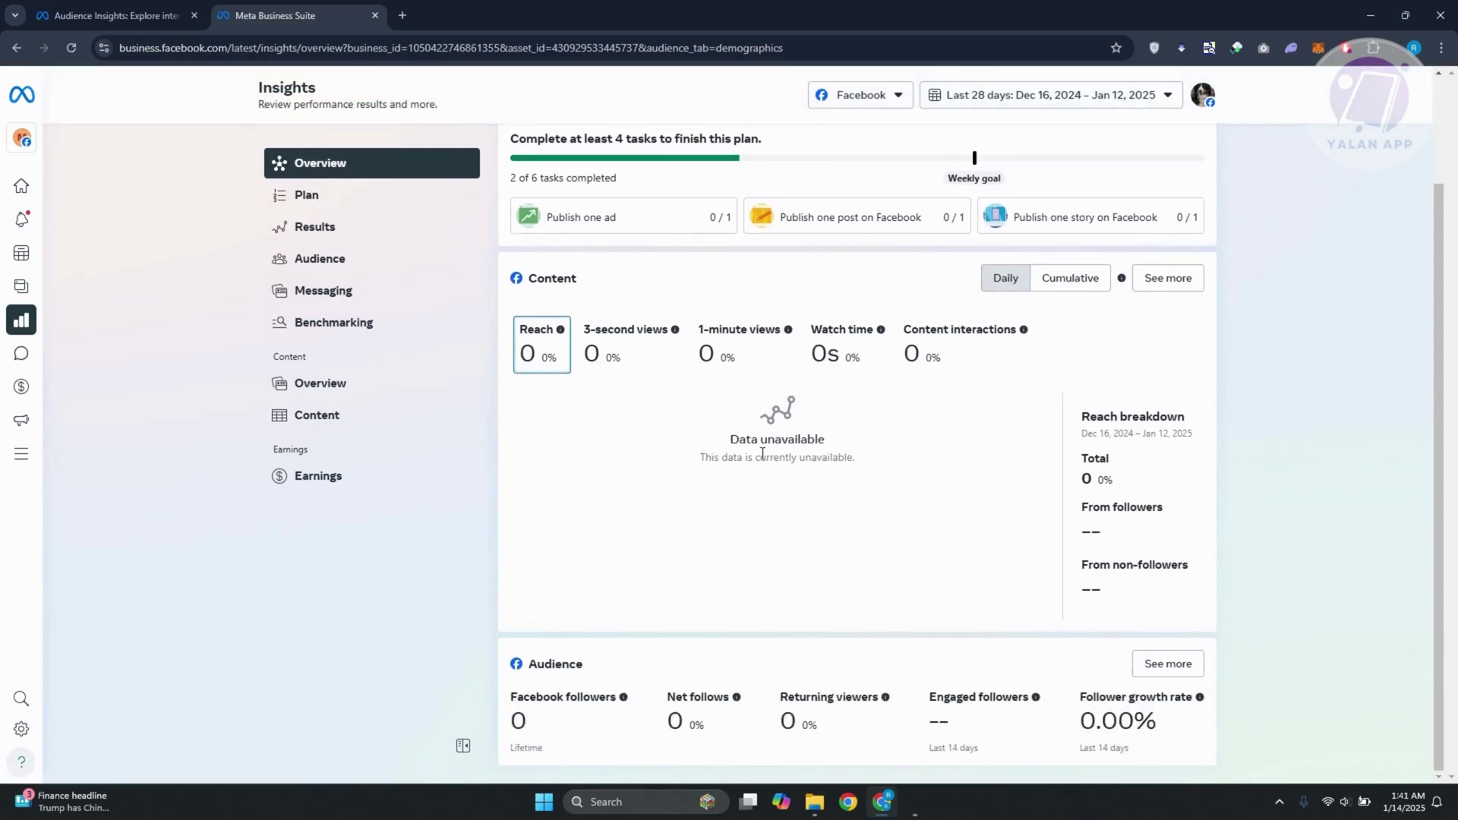
- Open the weekly Plan page and review its tasks, Plan history and Achievements to earn
mouse_move(539, 368)
mouse_move(836, 372)
left_click(336, 201)
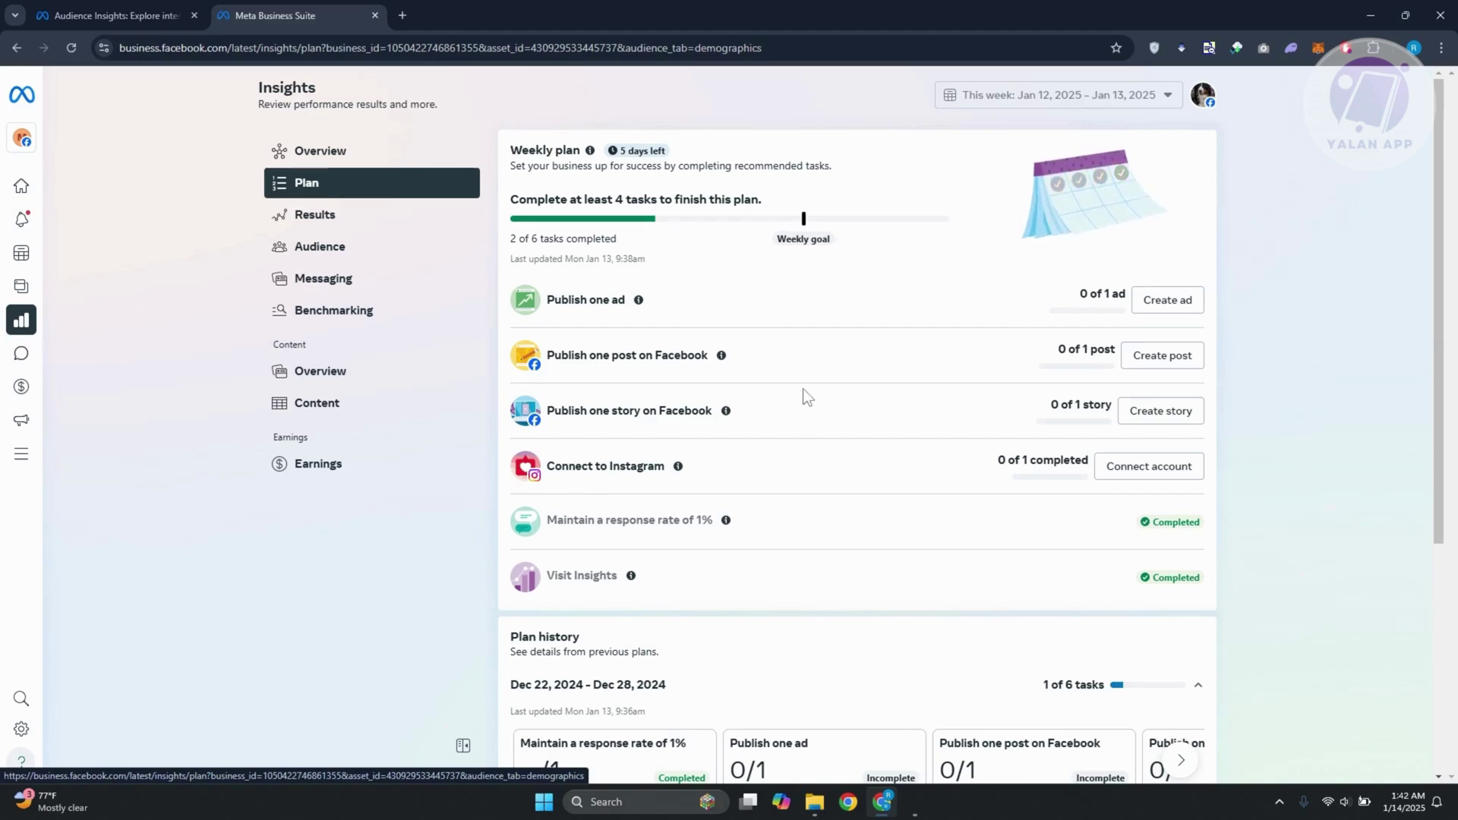
scroll(846, 382, "down", 5)
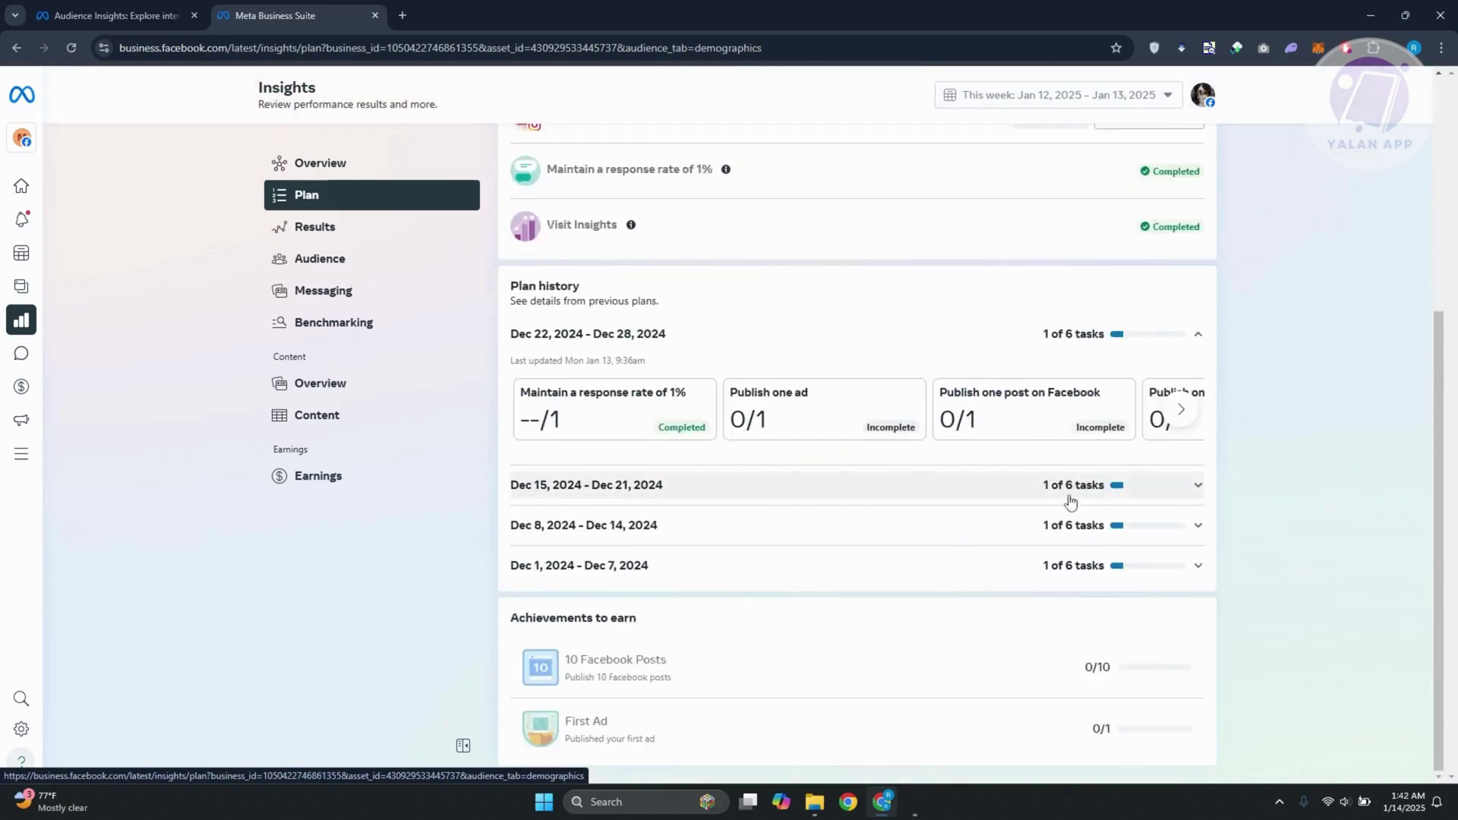
scroll(1029, 494, "up", 1)
scroll(1029, 494, "up", 4)
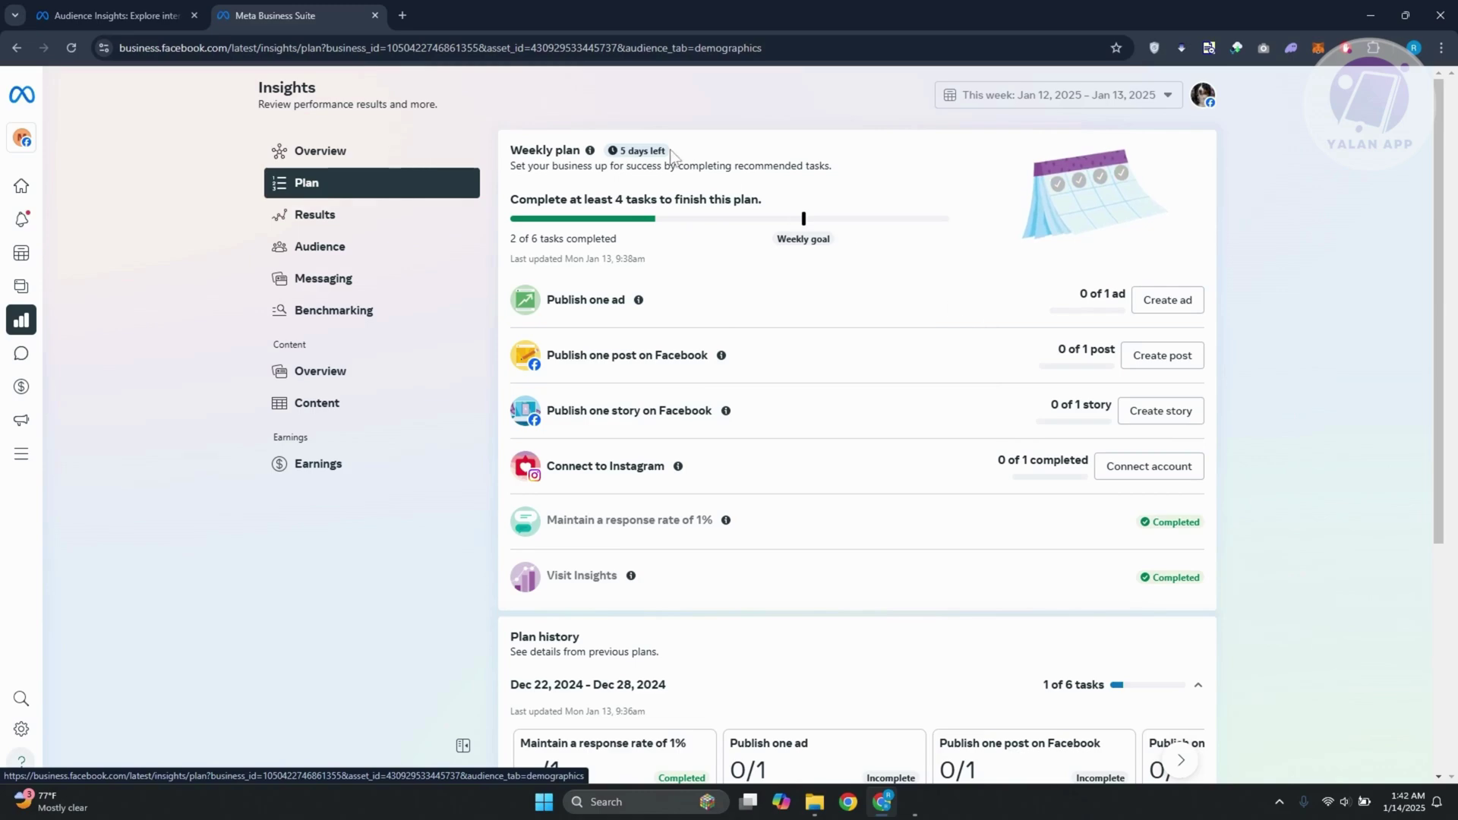
- Review the zero-value Results charts and show the Reach chart's png, csv and pdf export options
left_click(356, 228)
right_click(522, 311)
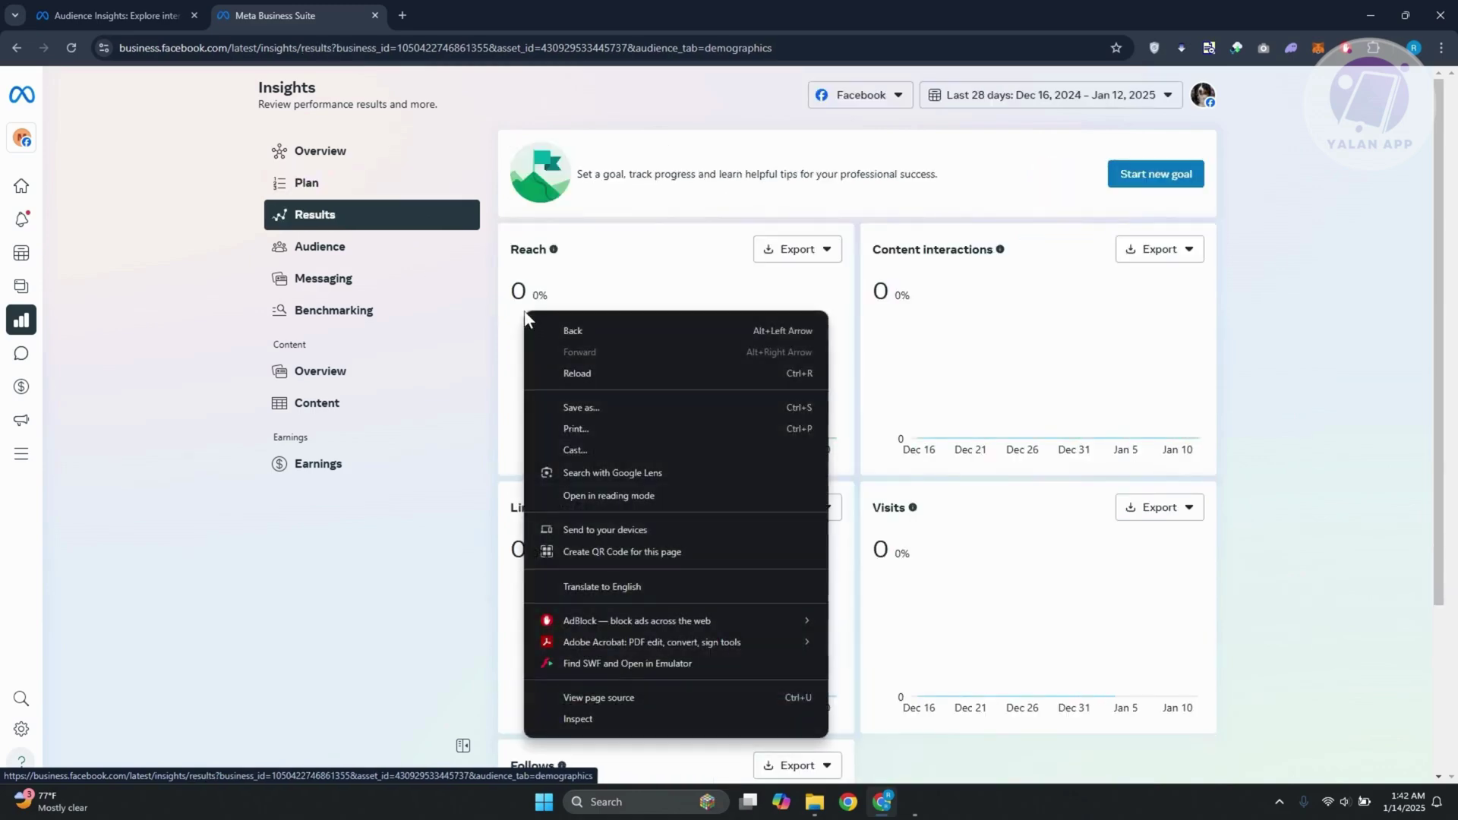
left_click(396, 642)
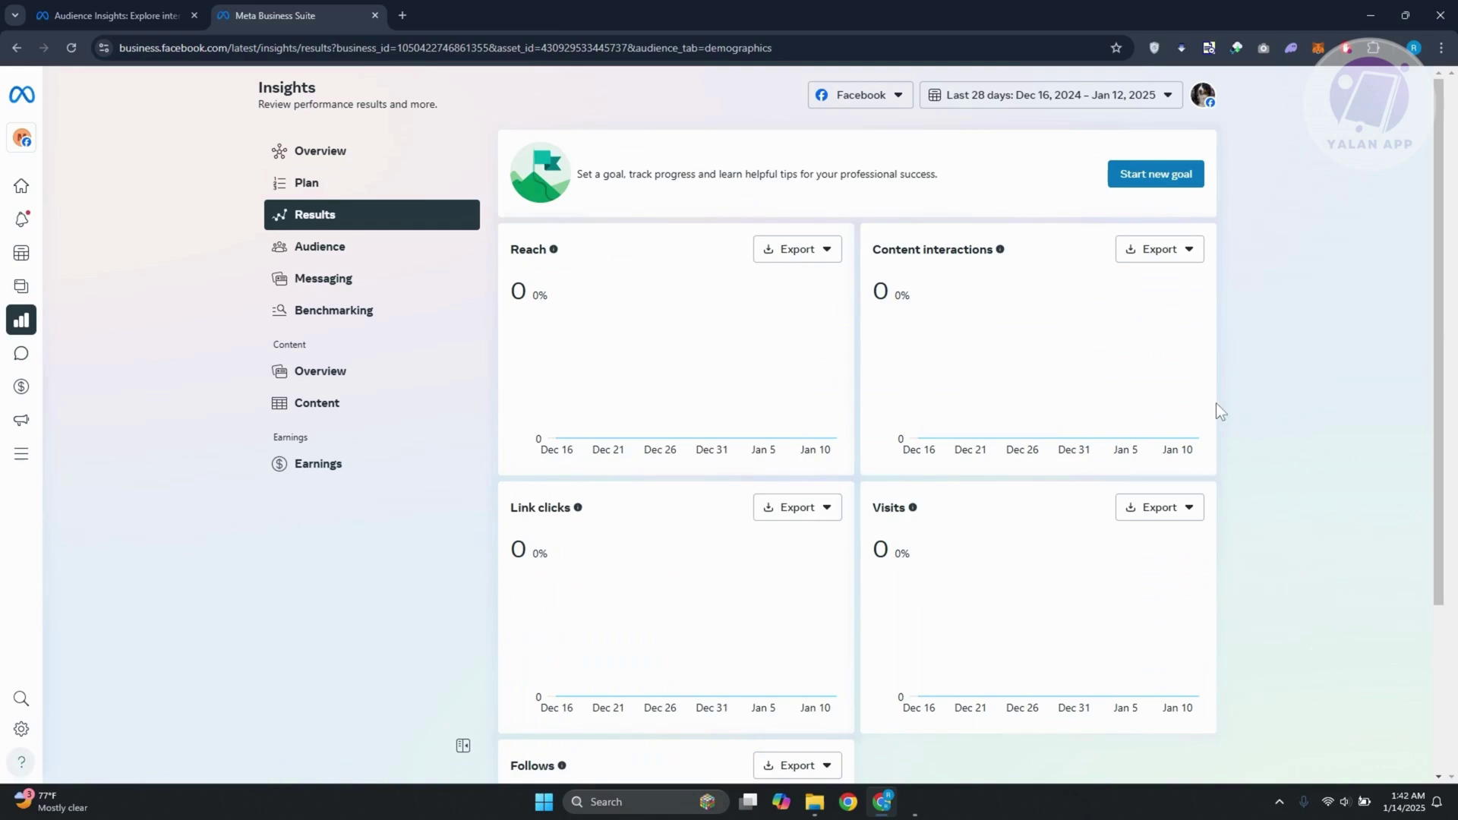
mouse_move(1174, 390)
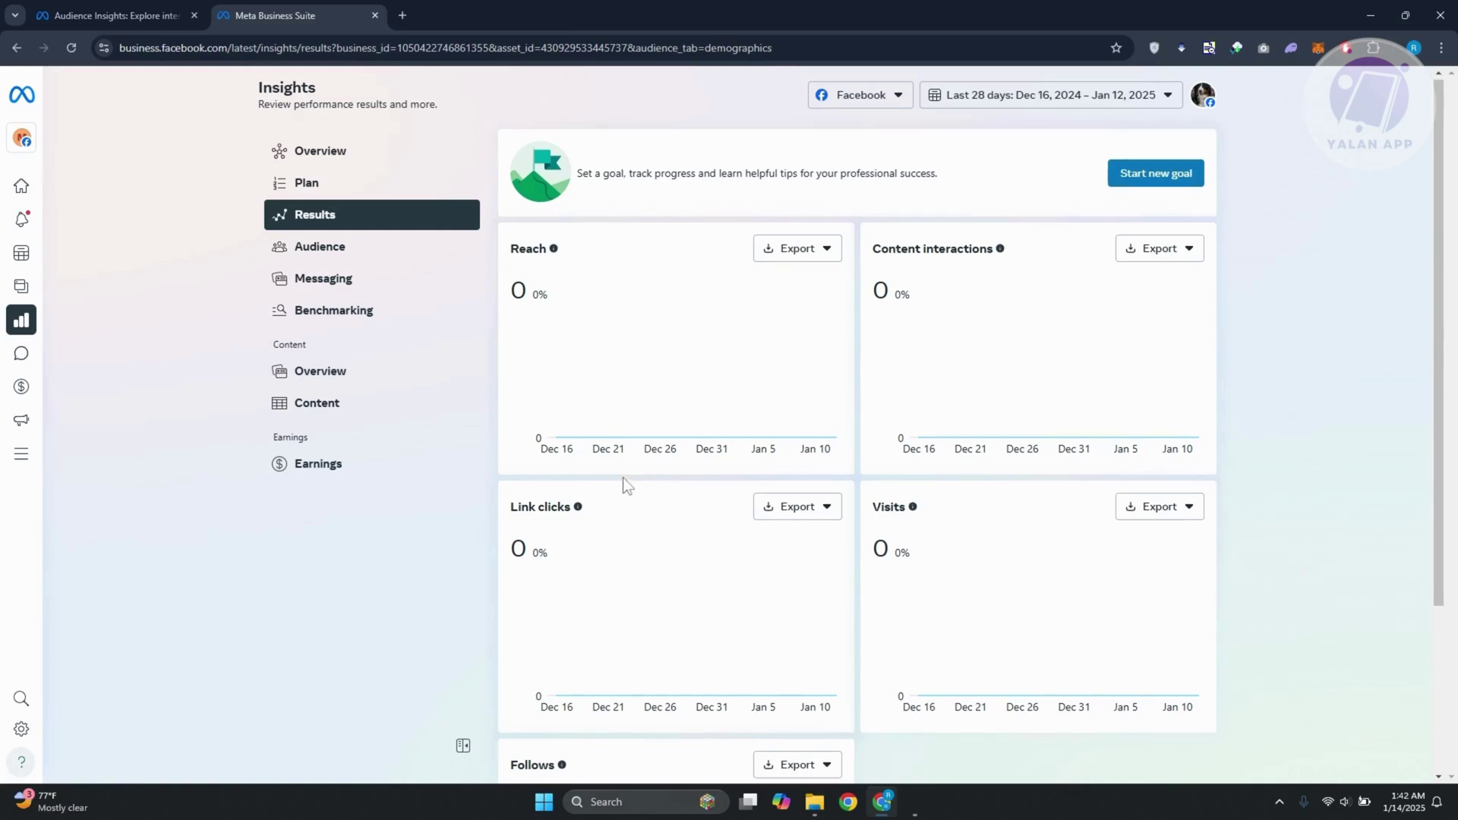
scroll(608, 456, "down", 3)
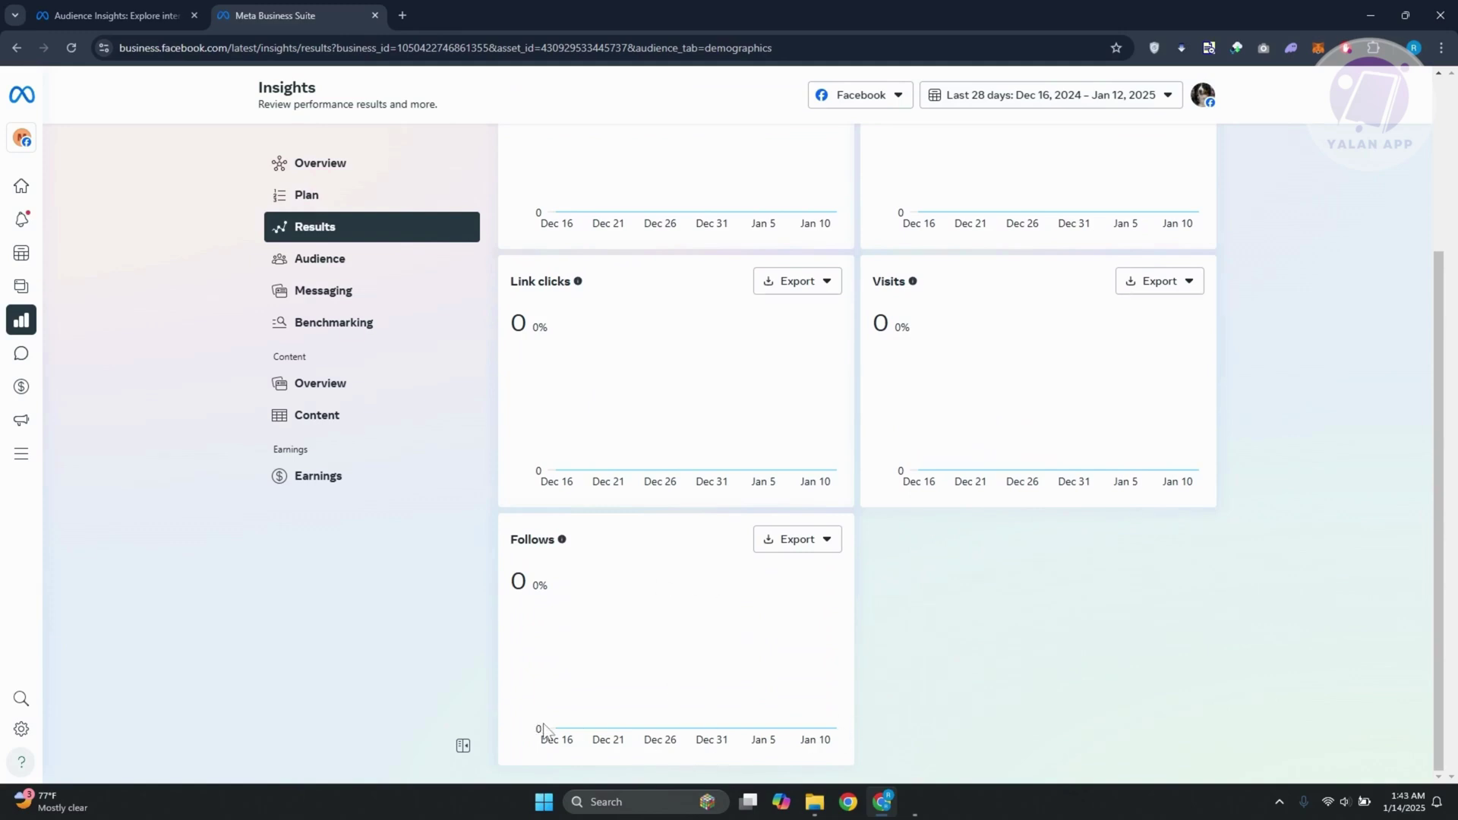
scroll(801, 426, "up", 3)
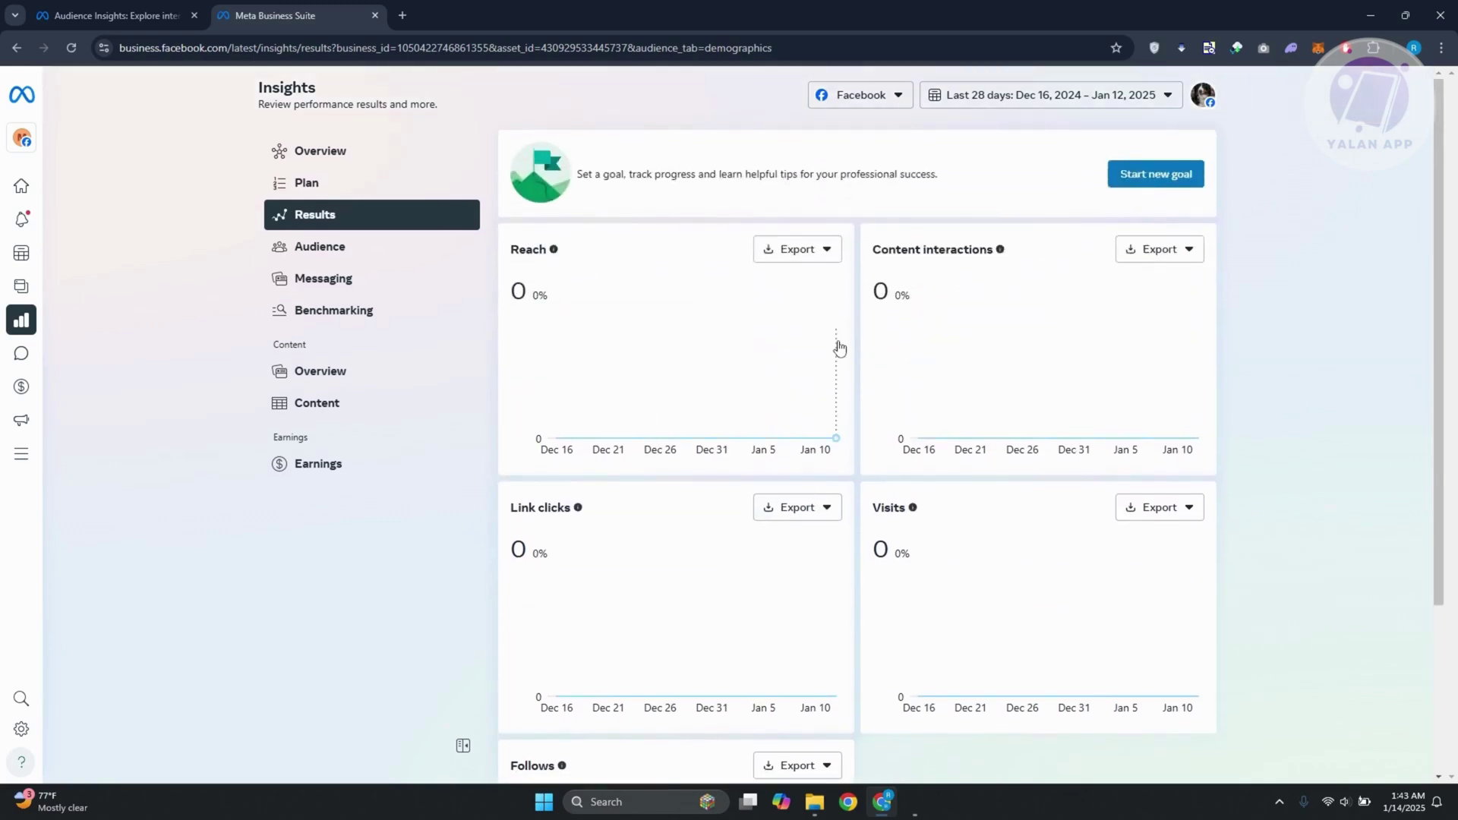
left_click(826, 255)
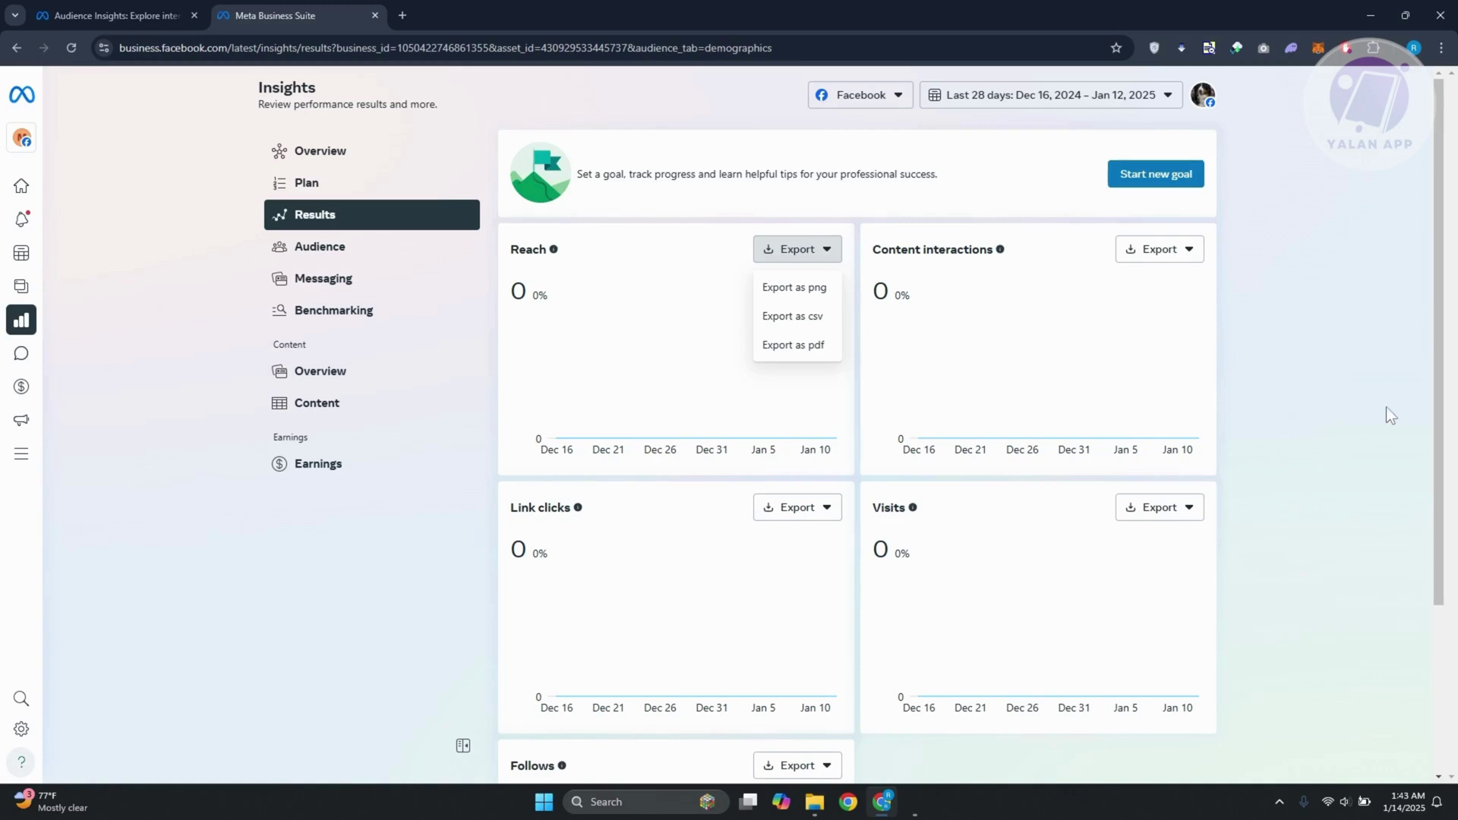
- Open the Audience Demographics tab showing 0 followers and the 100-follower data requirement
left_click(347, 249)
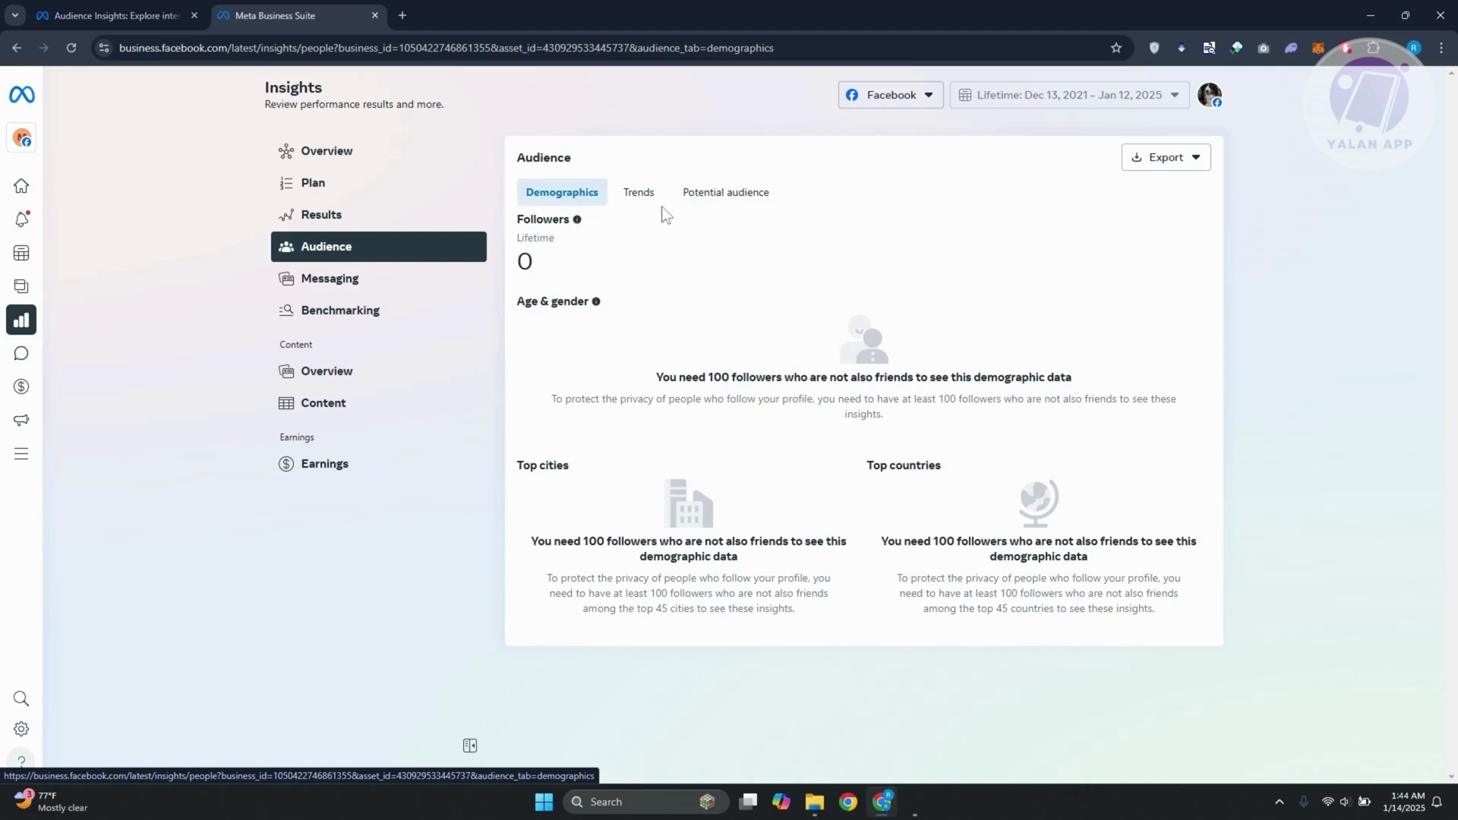
left_click(640, 196)
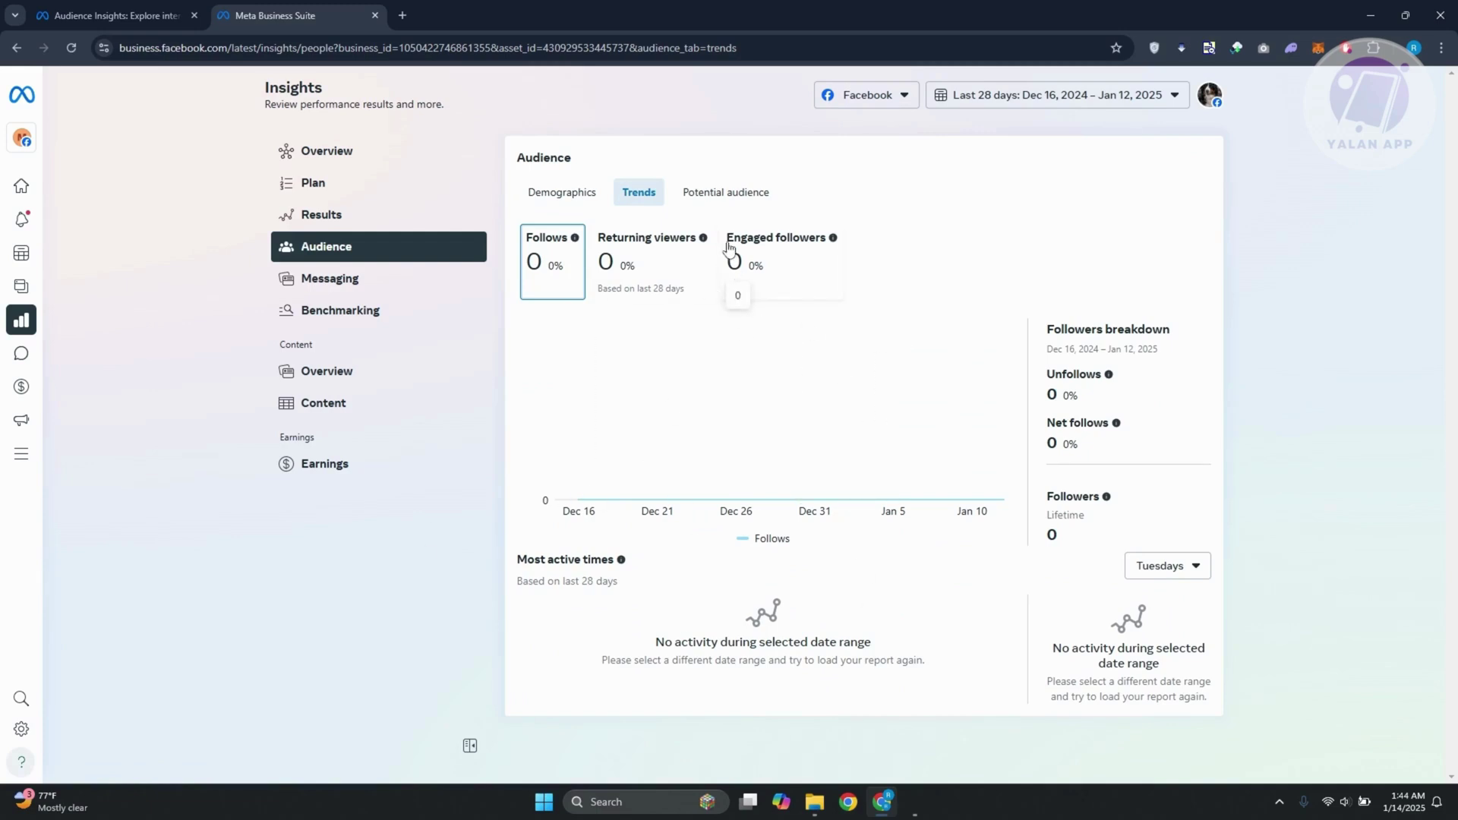
left_click(731, 196)
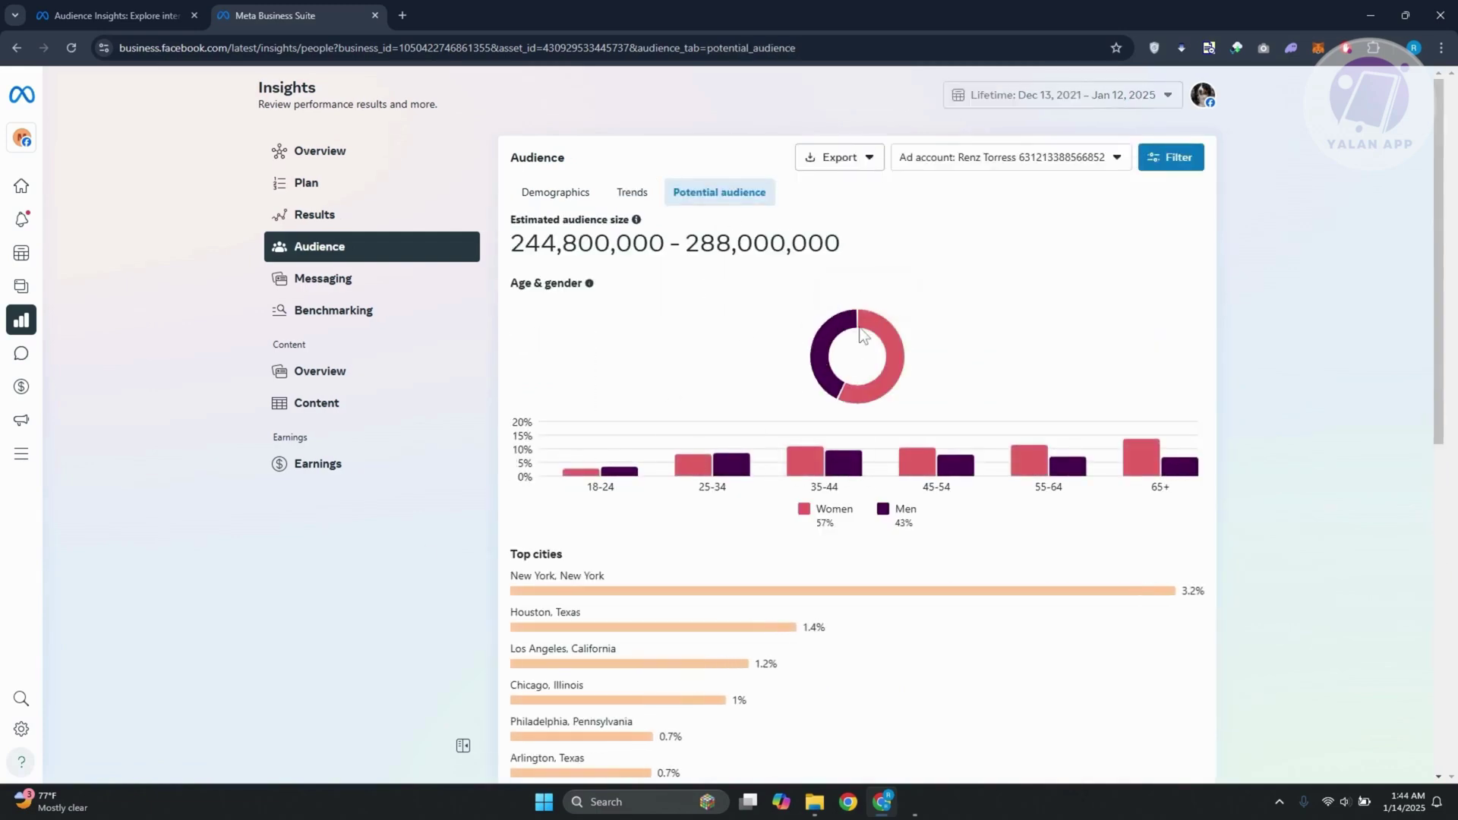
scroll(1011, 373, "down", 2)
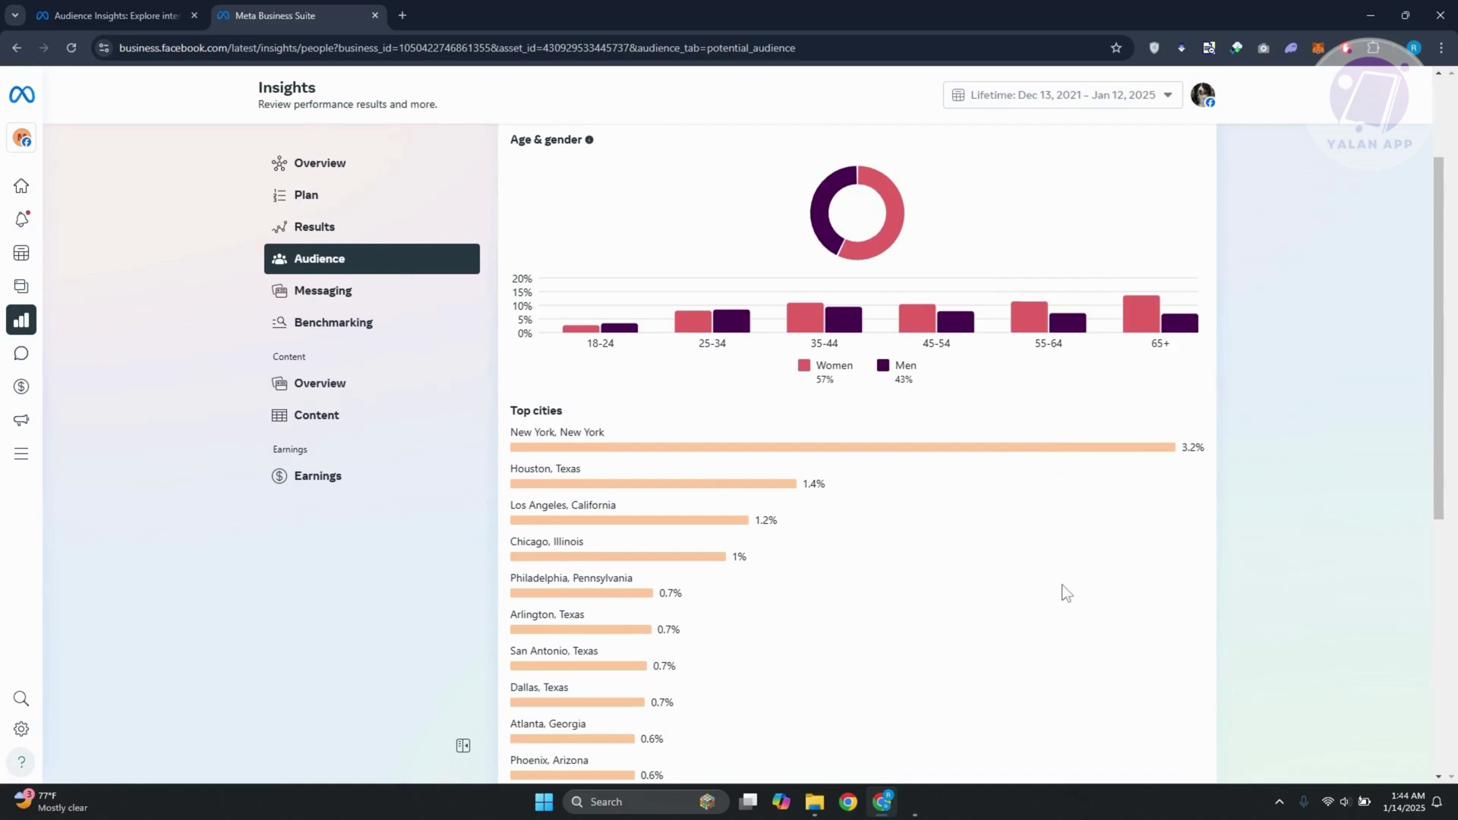
scroll(1063, 587, "down", 6)
scroll(1060, 579, "up", 6)
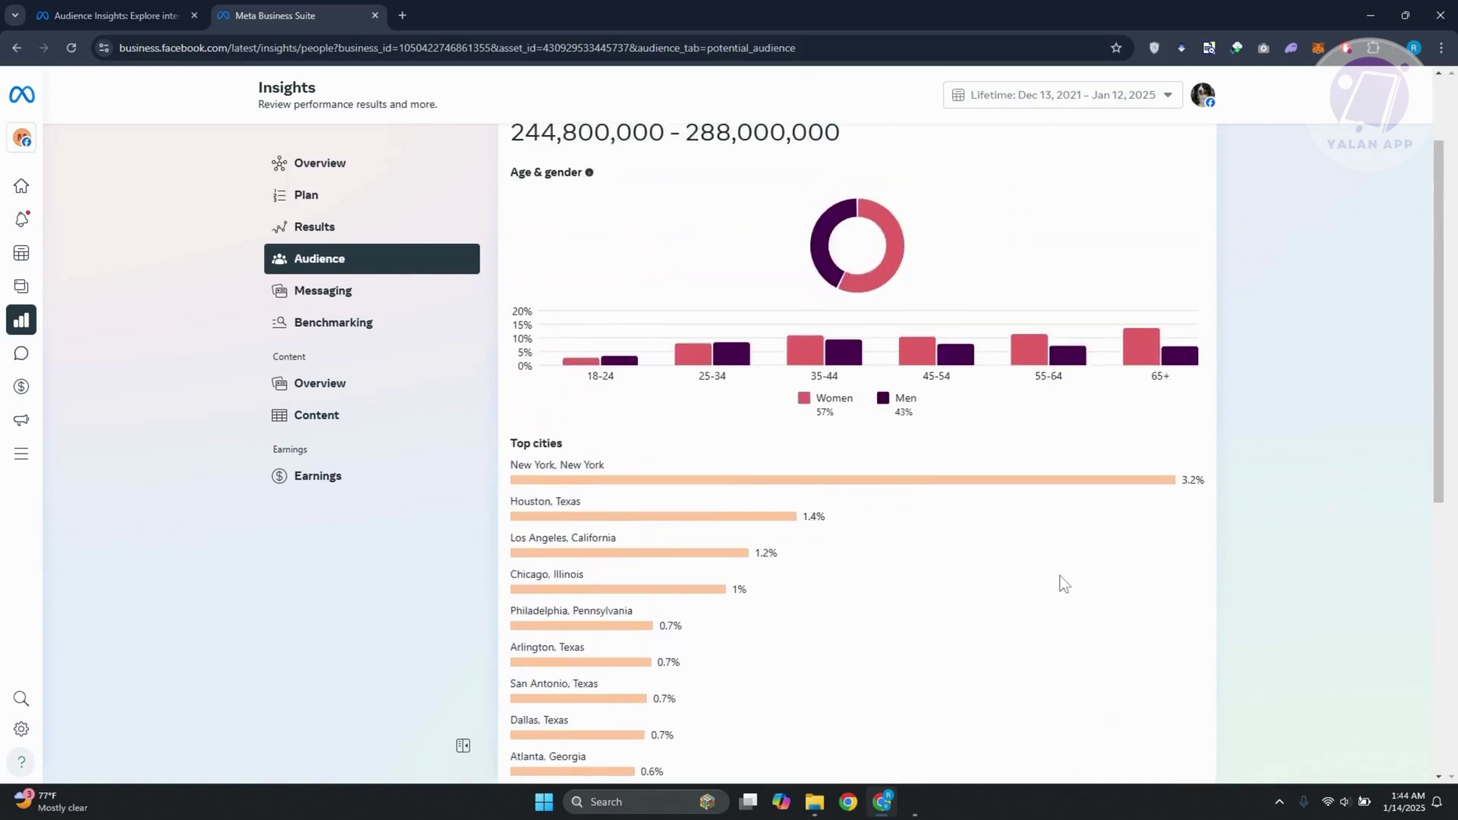
scroll(1059, 576, "down", 6)
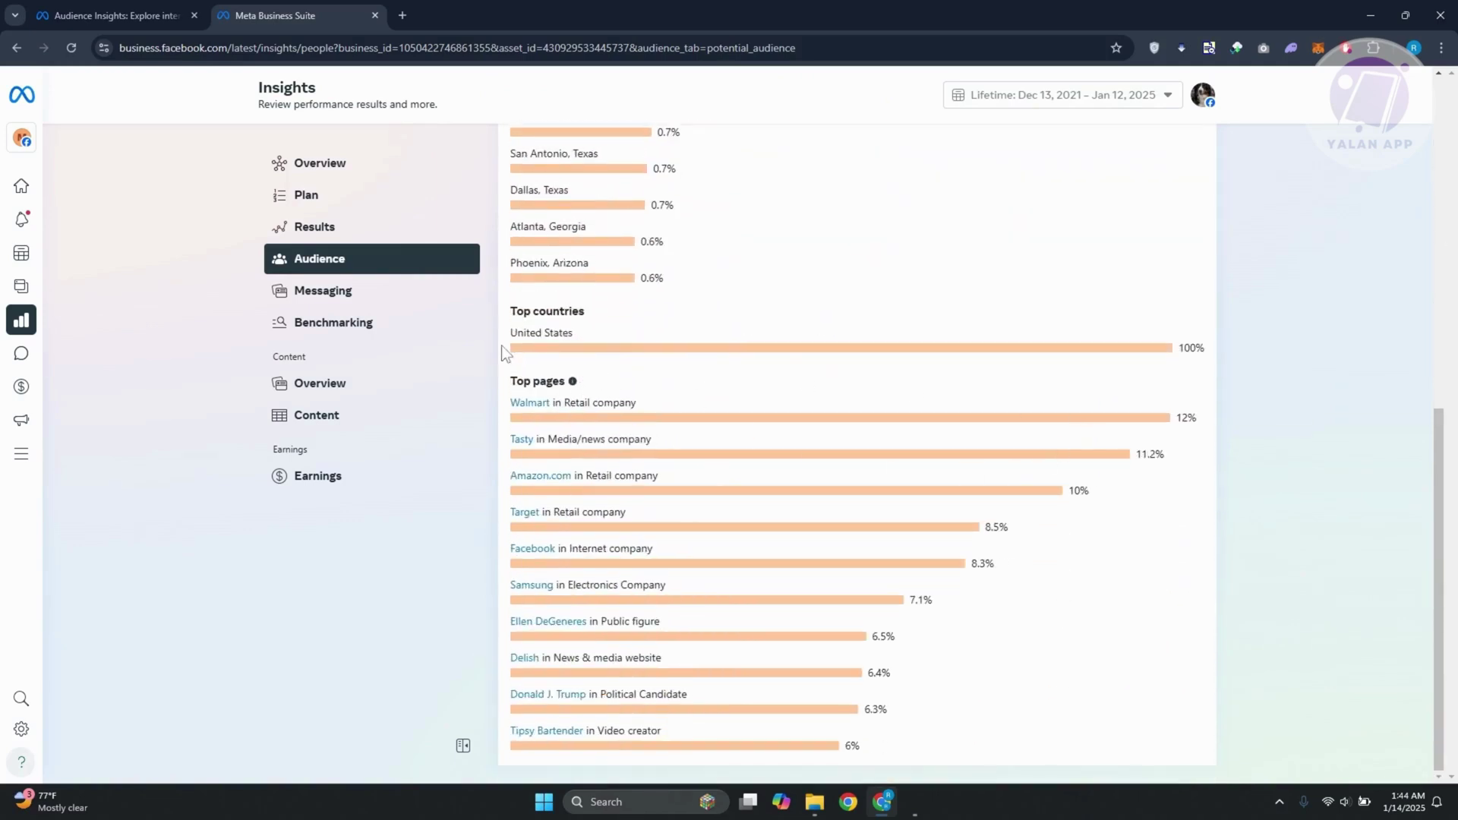
scroll(722, 349, "up", 5)
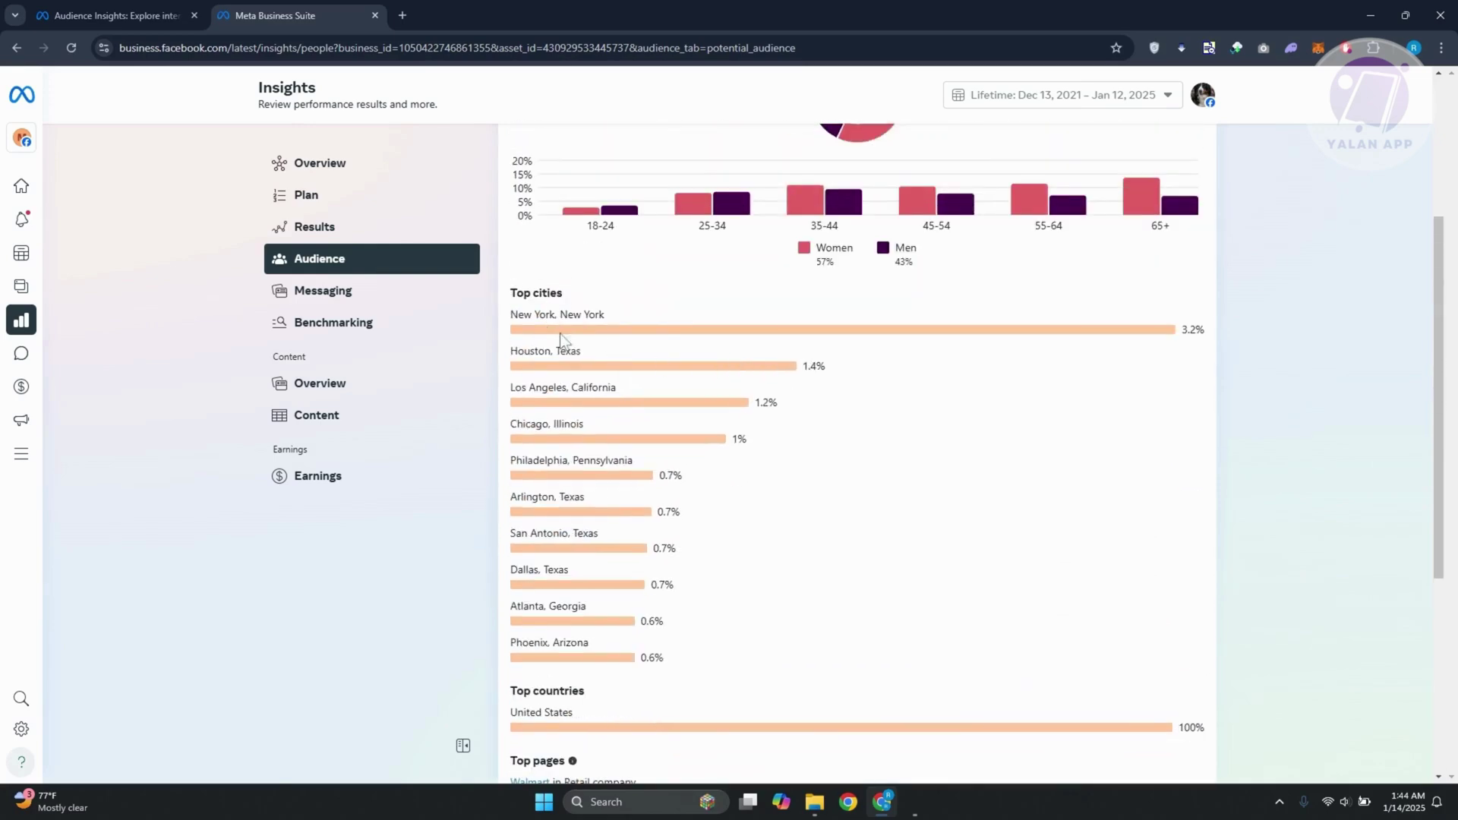
scroll(831, 489, "up", 4)
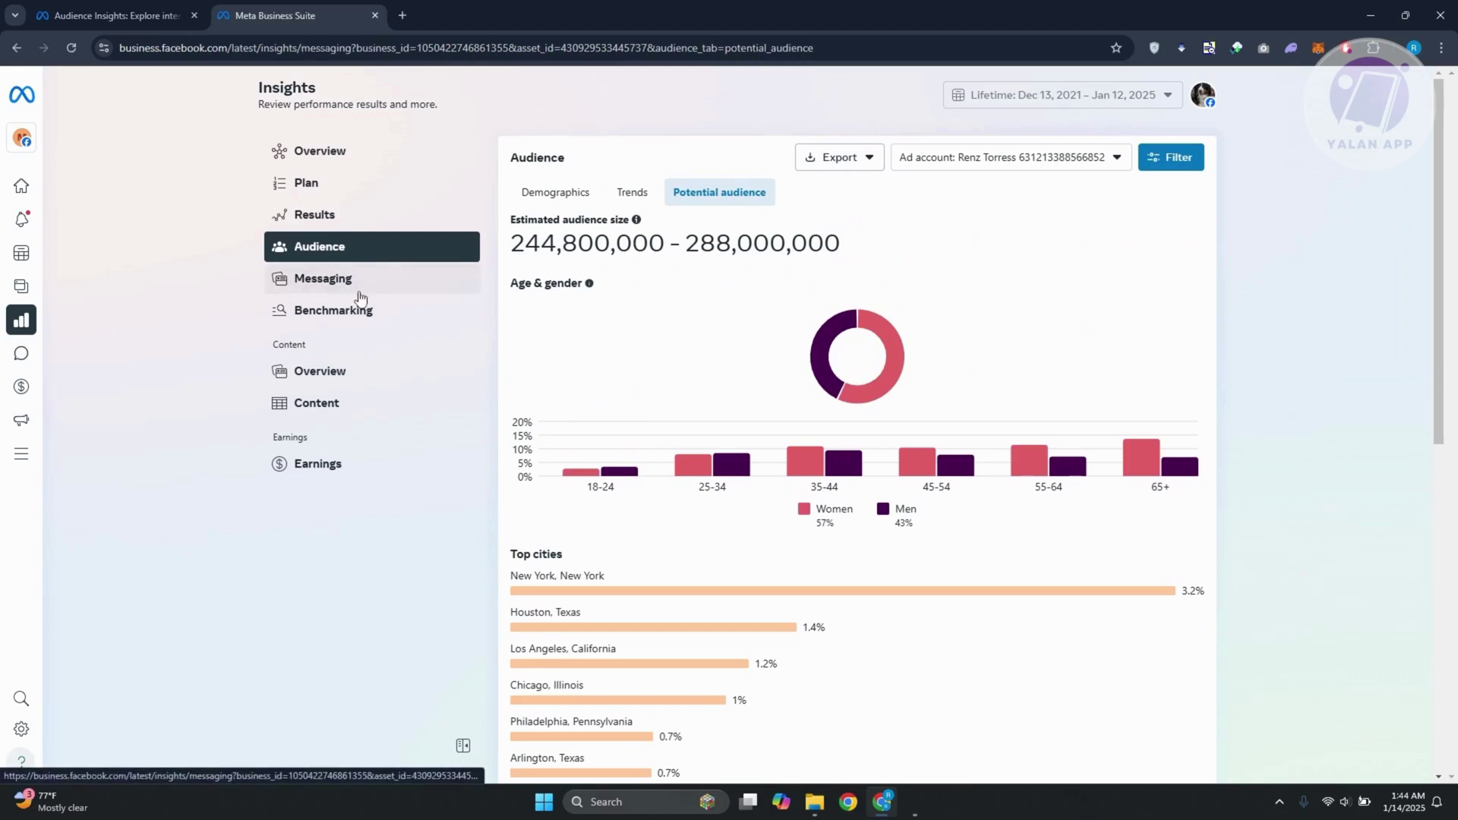
- Scroll through the Messaging metrics, then open the Benchmarking page's comparison tool introduction
left_click(358, 295)
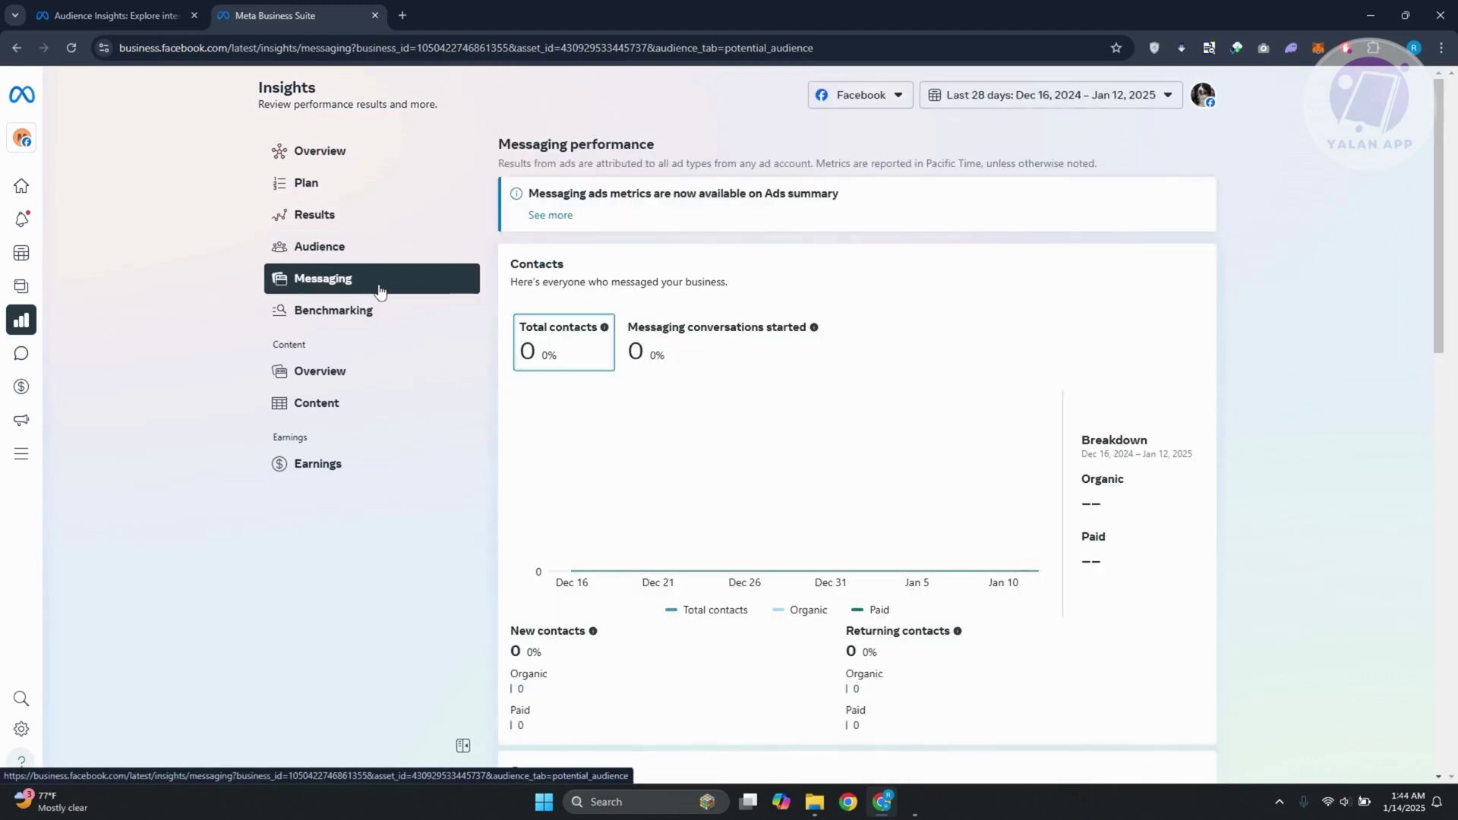
mouse_move(553, 363)
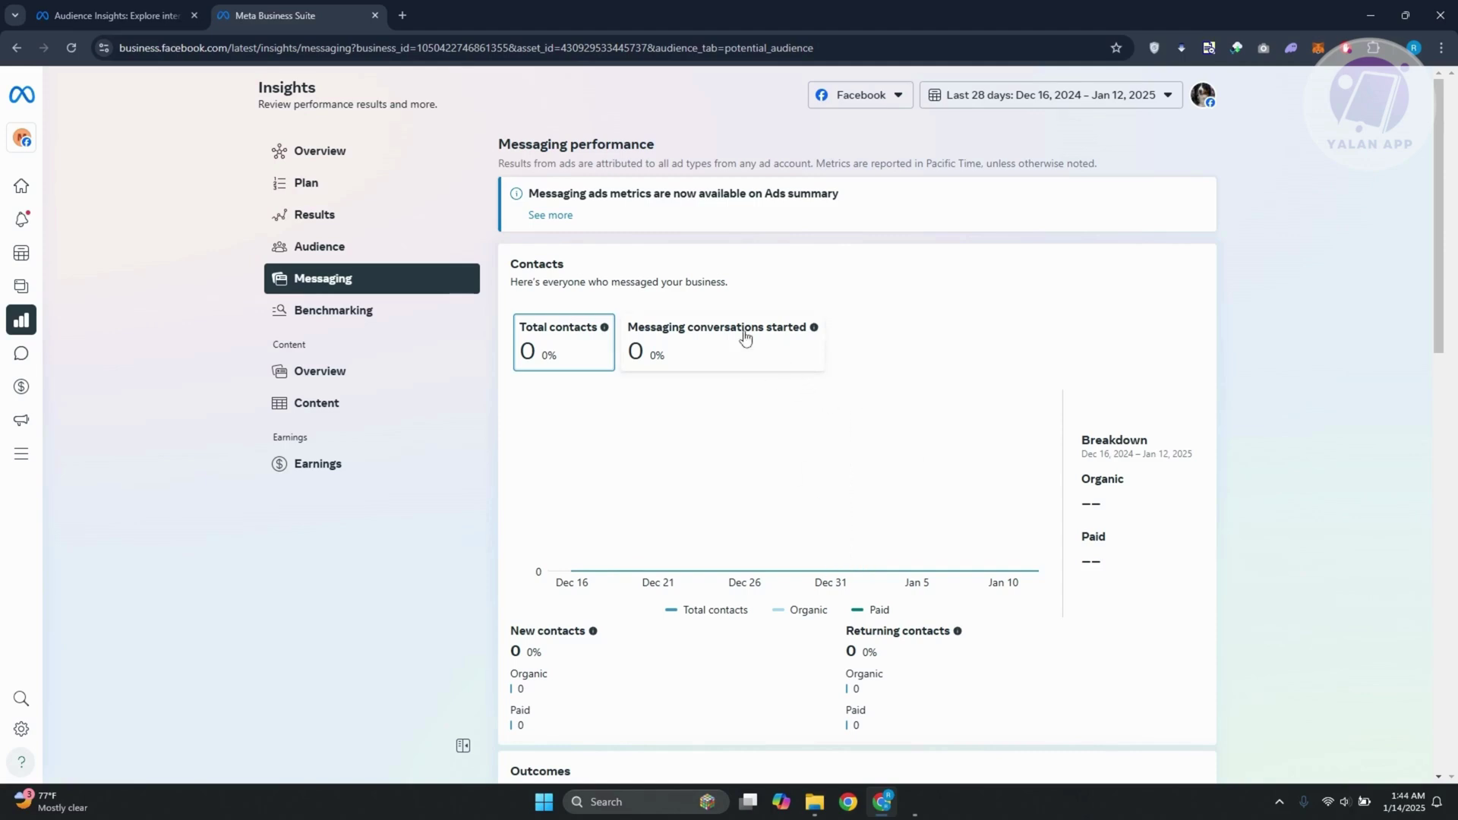
scroll(921, 383, "down", 2)
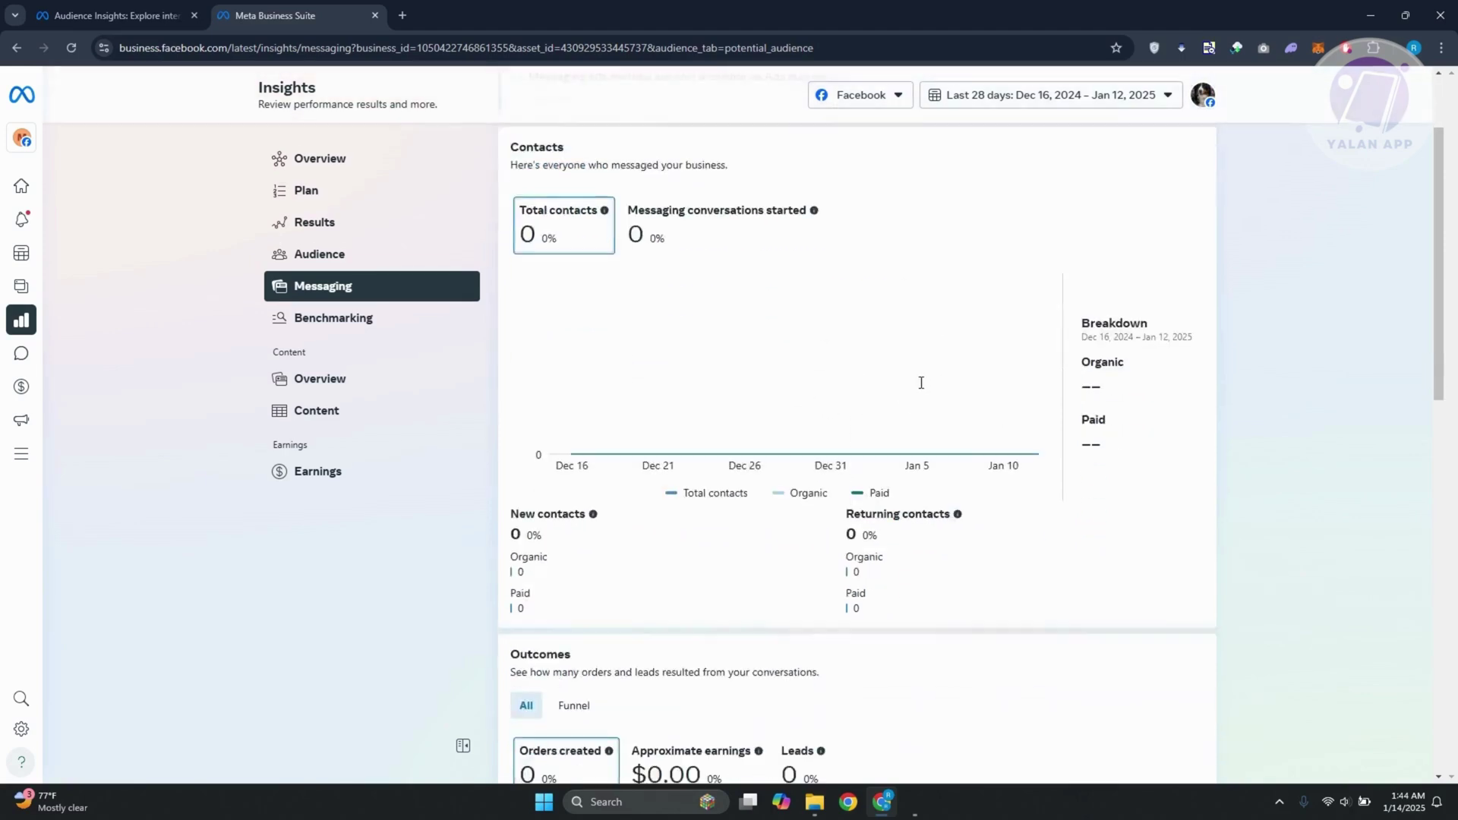
scroll(921, 383, "down", 1)
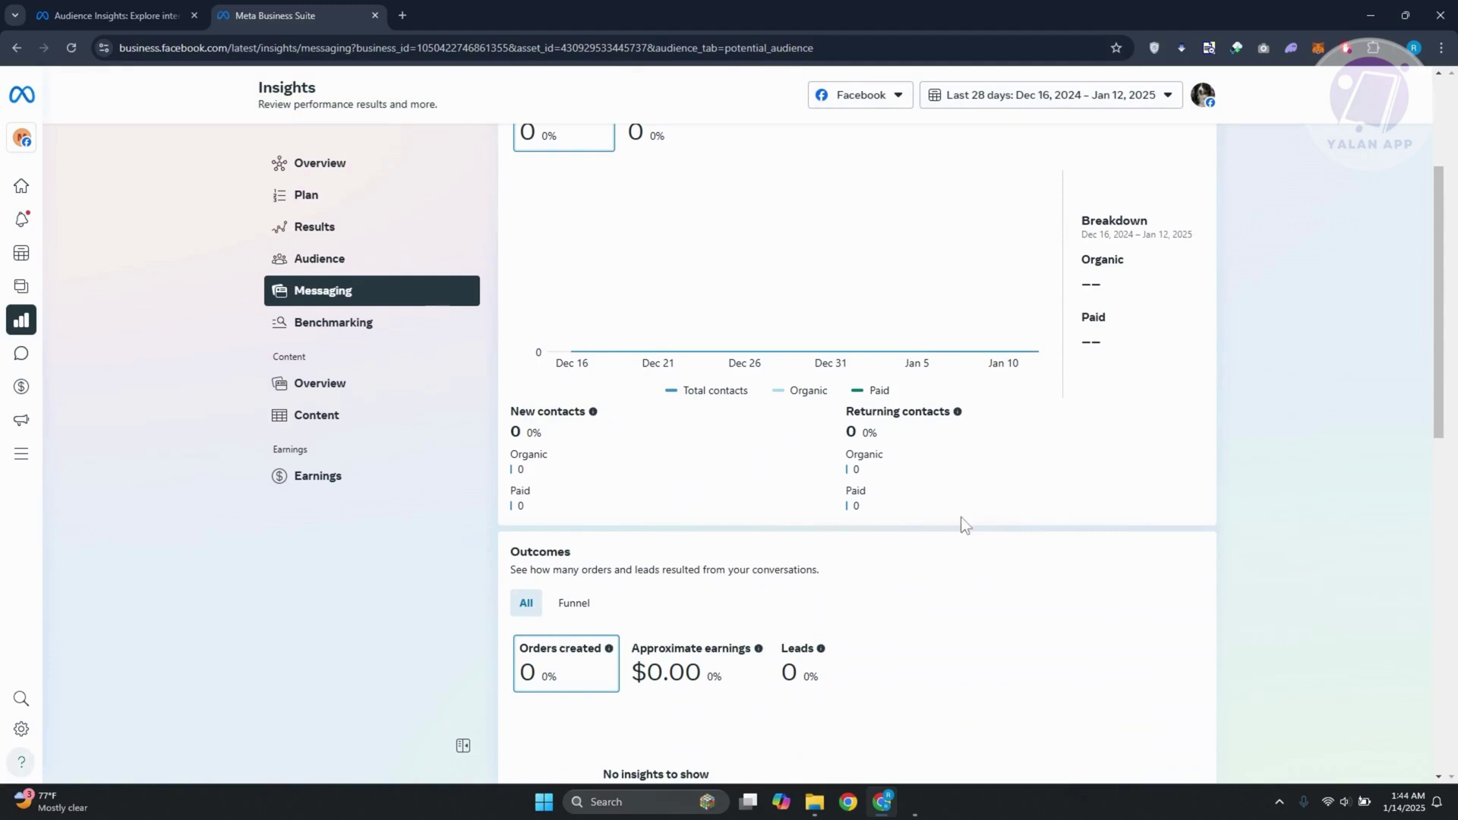
scroll(960, 516, "down", 3)
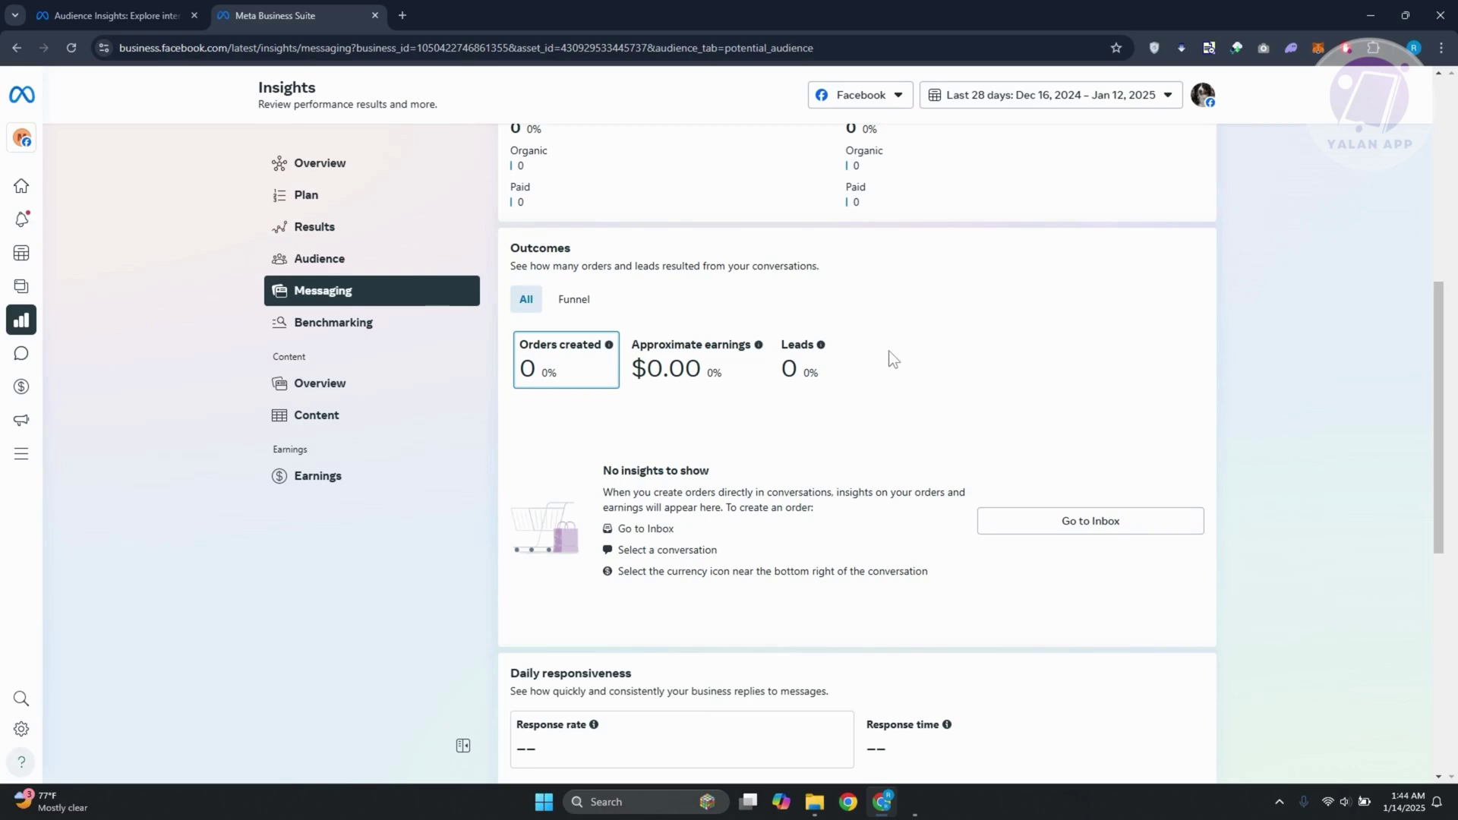
scroll(779, 437, "down", 5)
scroll(713, 423, "down", 1)
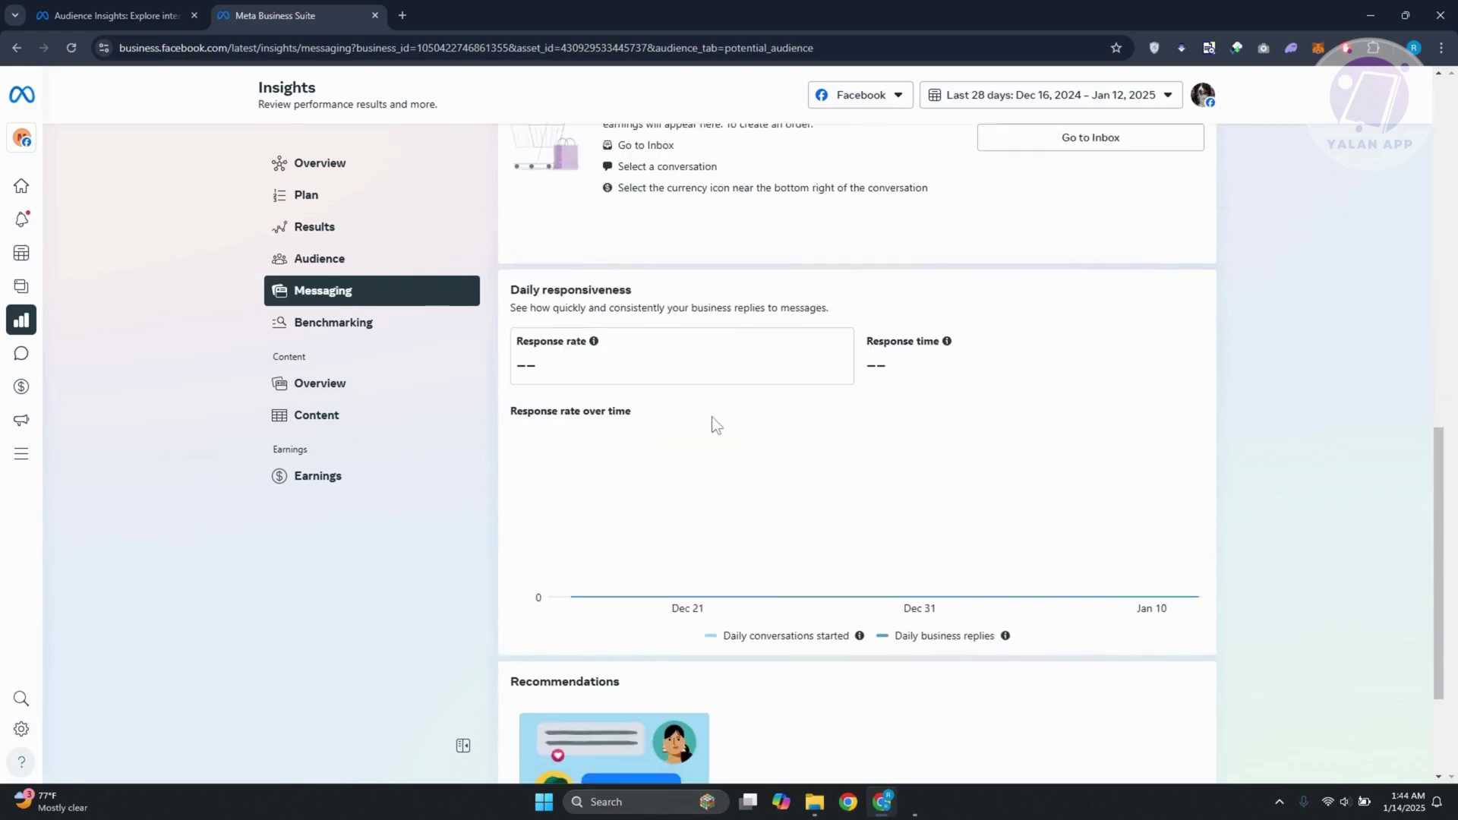
left_click(338, 325)
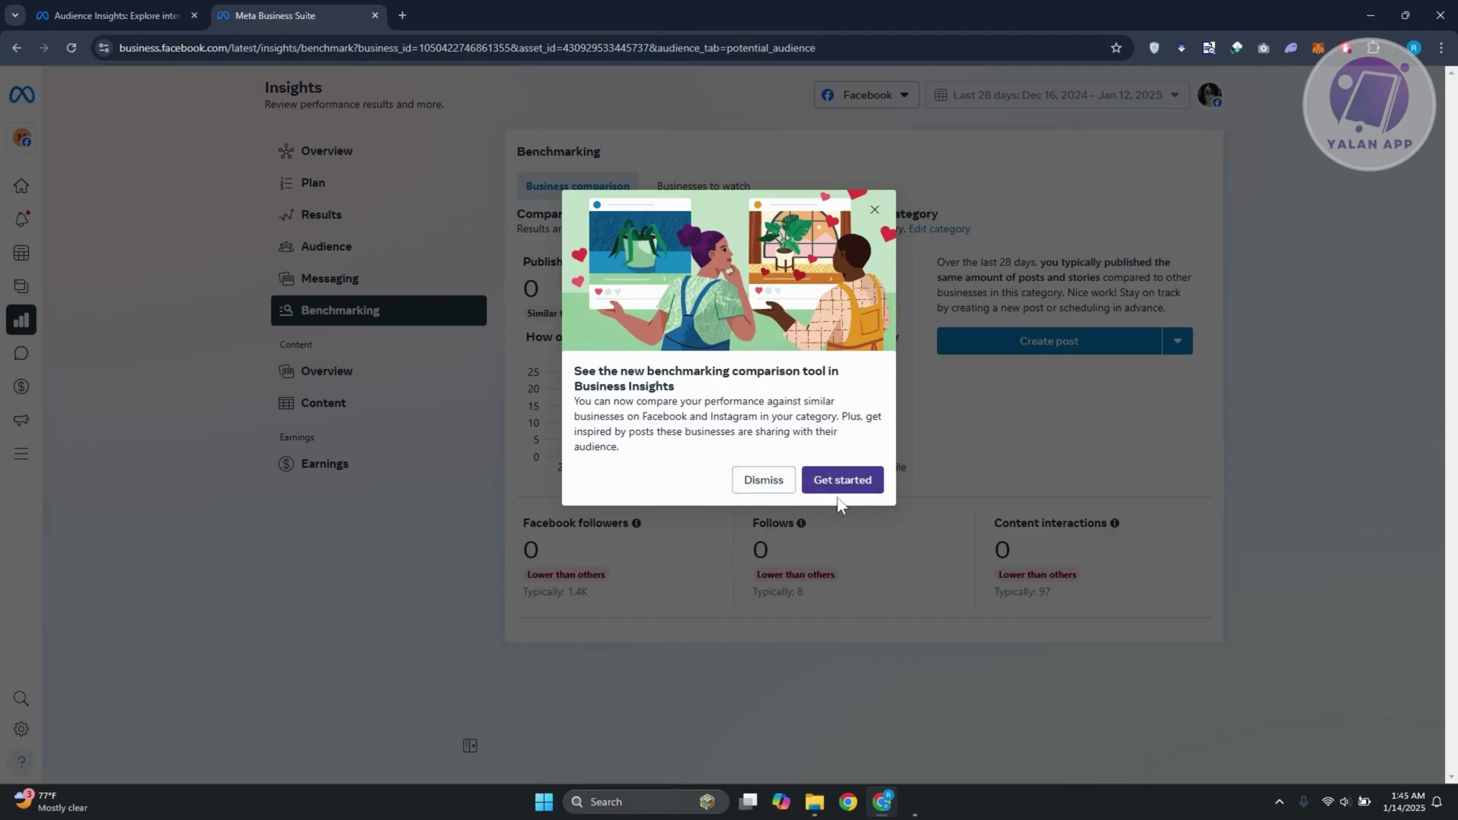
- Dismiss the benchmarking intro, view Businesses to watch, then show the zero-value Content overview
left_click(763, 480)
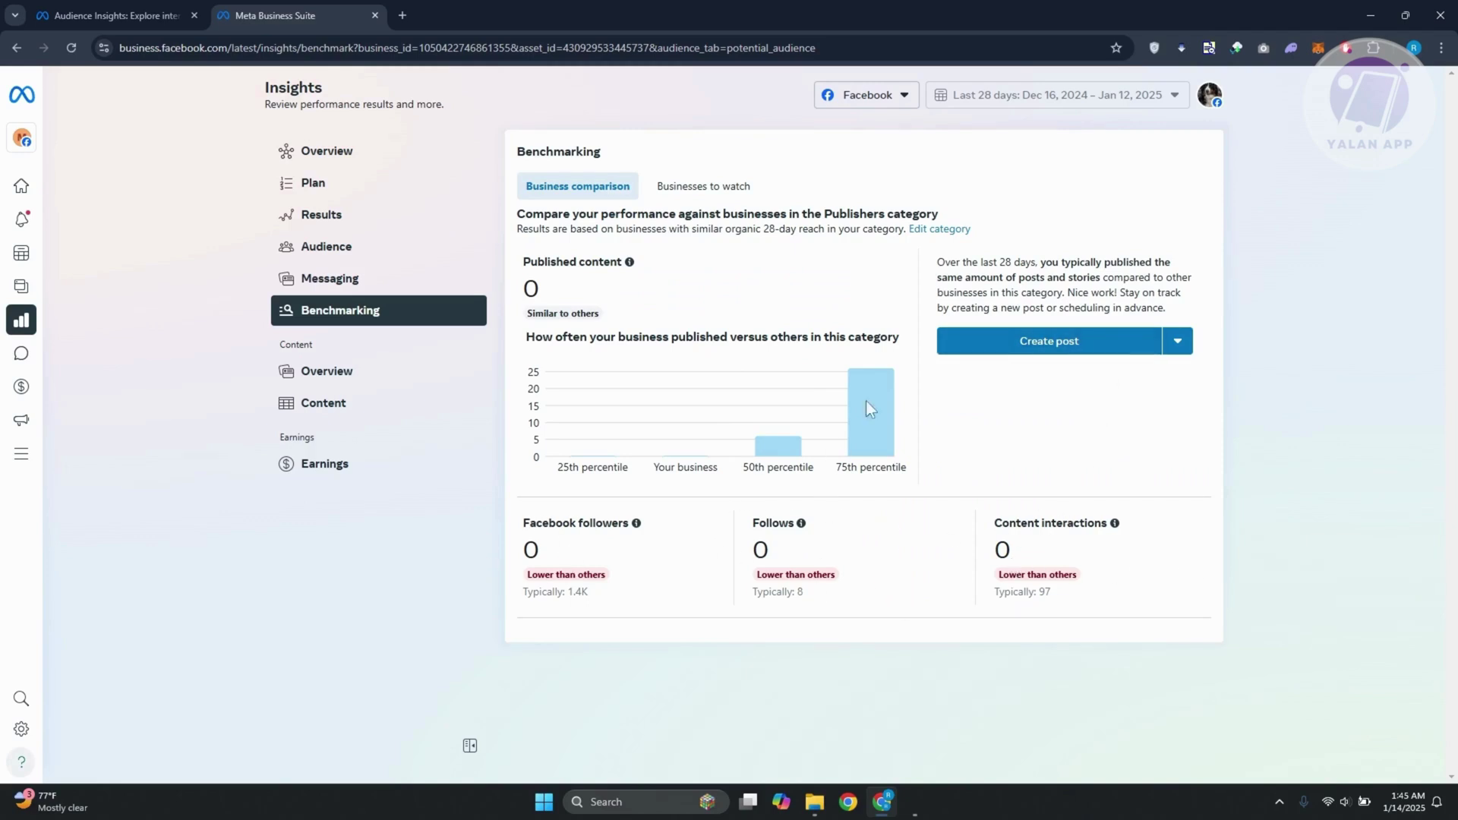
left_click(706, 190)
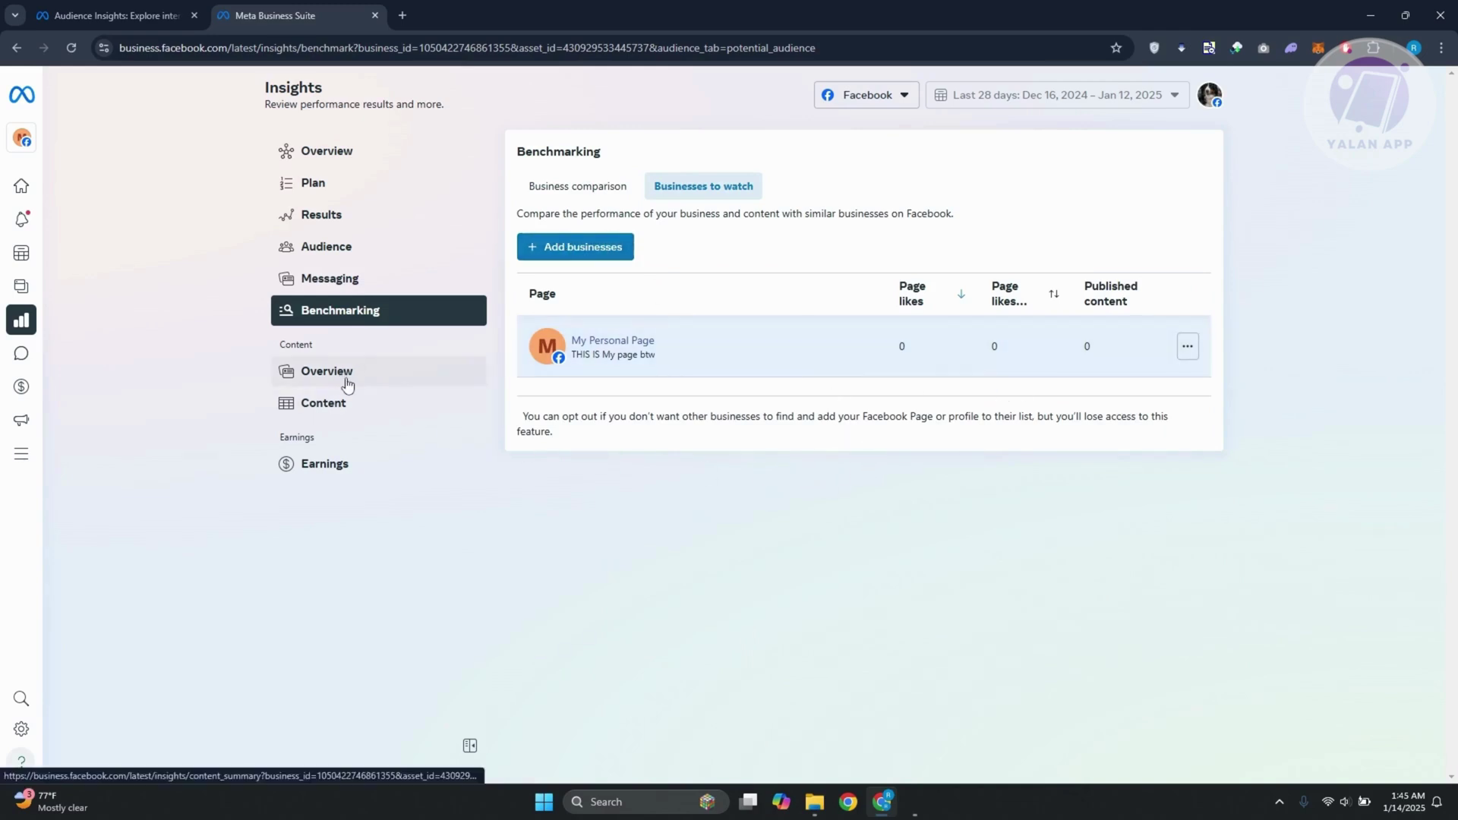
left_click(347, 378)
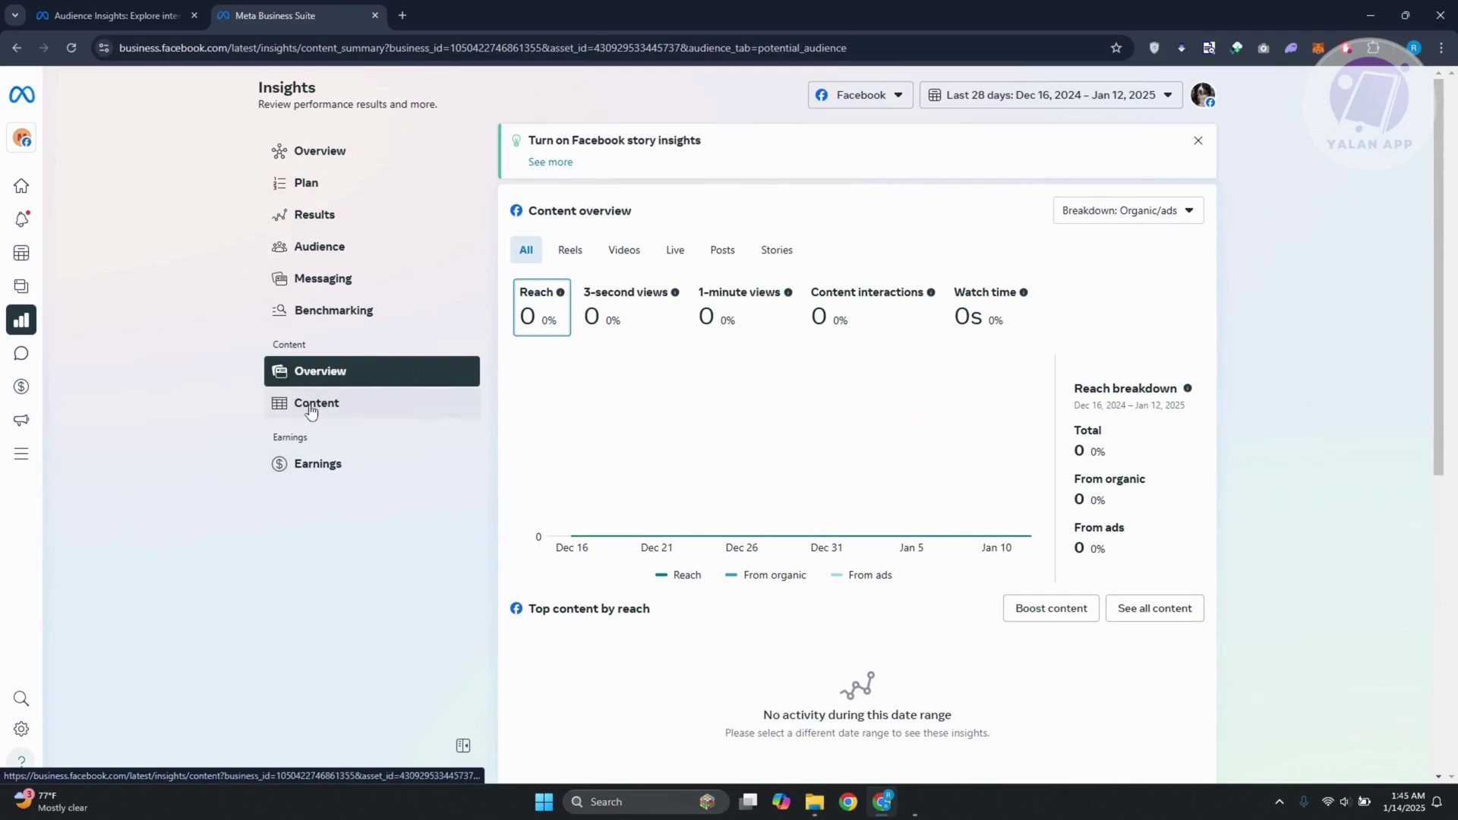
- Browse the content list, then view Earnings at $0.00 with its png, csv and pdf export options
left_click(311, 410)
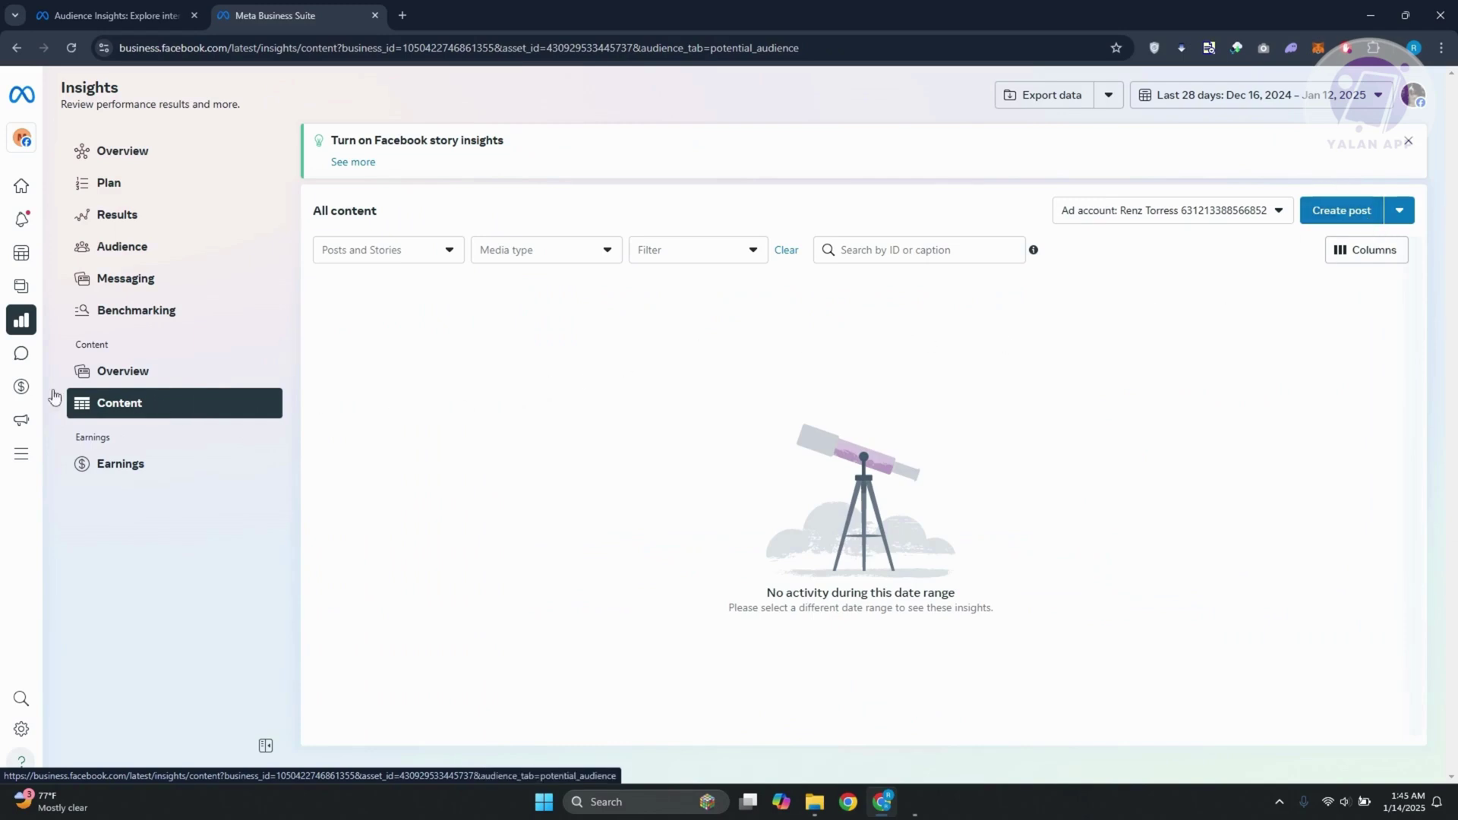
left_click(134, 372)
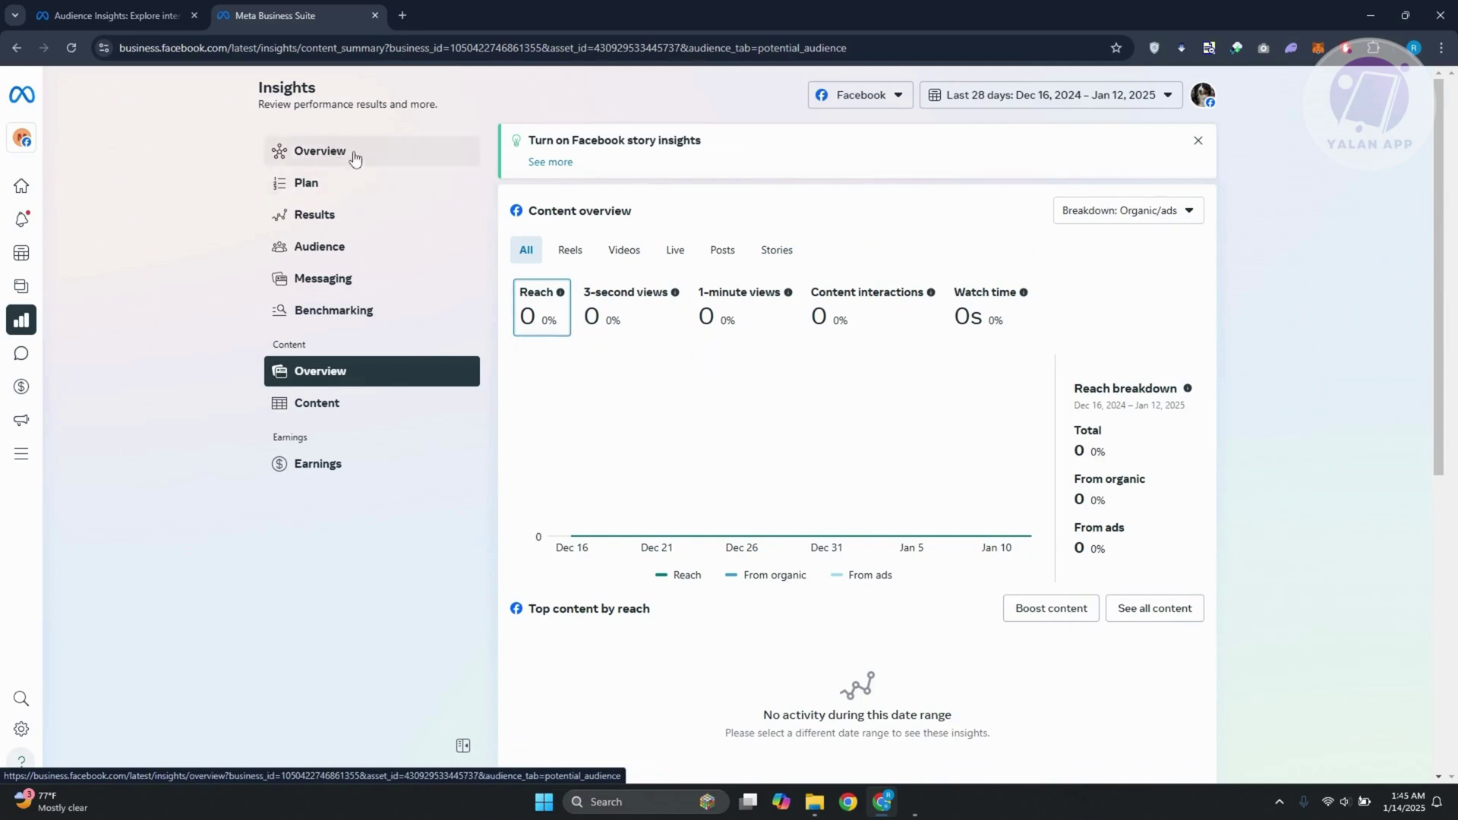
left_click(317, 464)
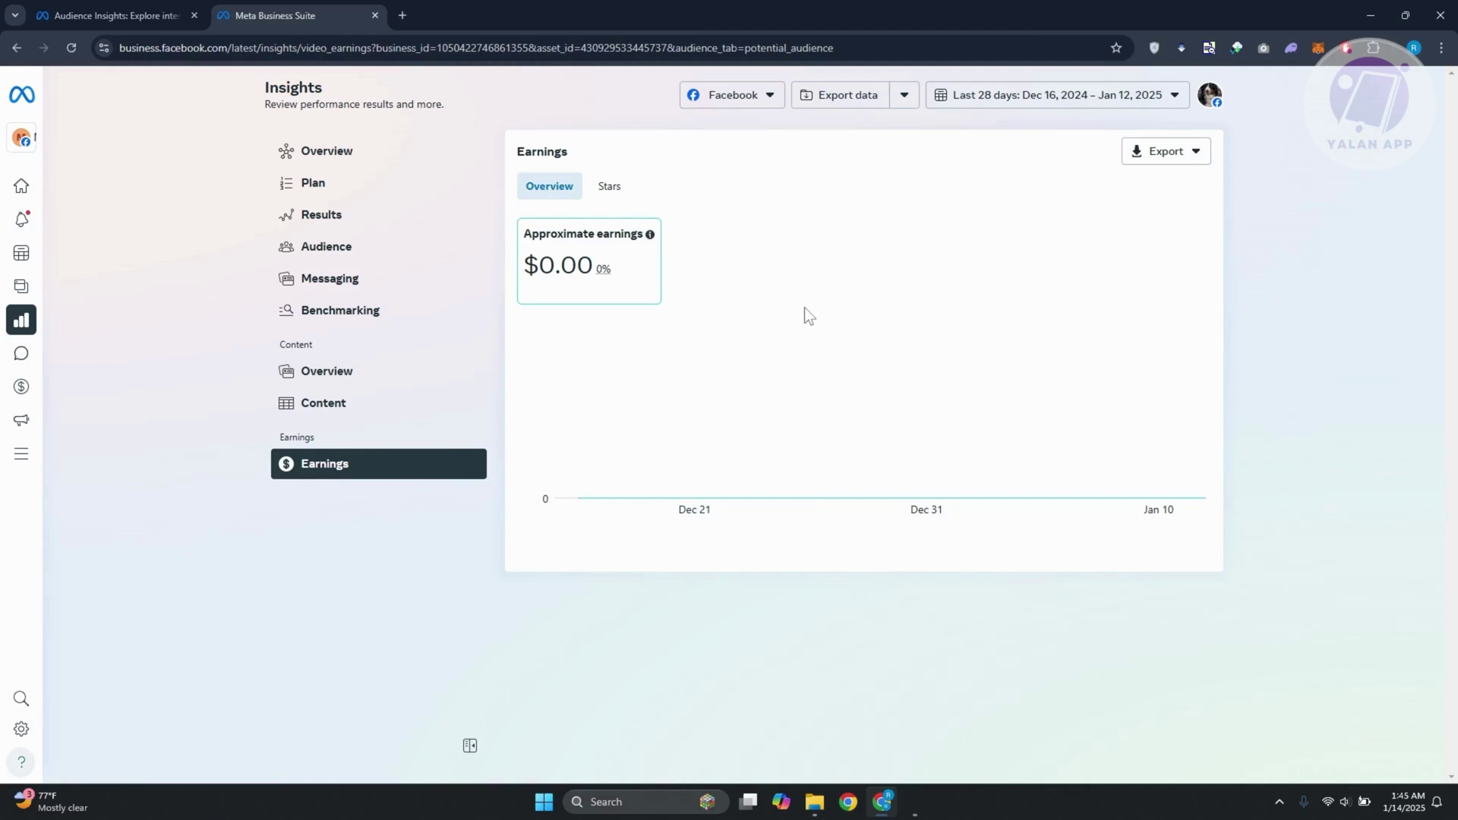
left_click(1190, 153)
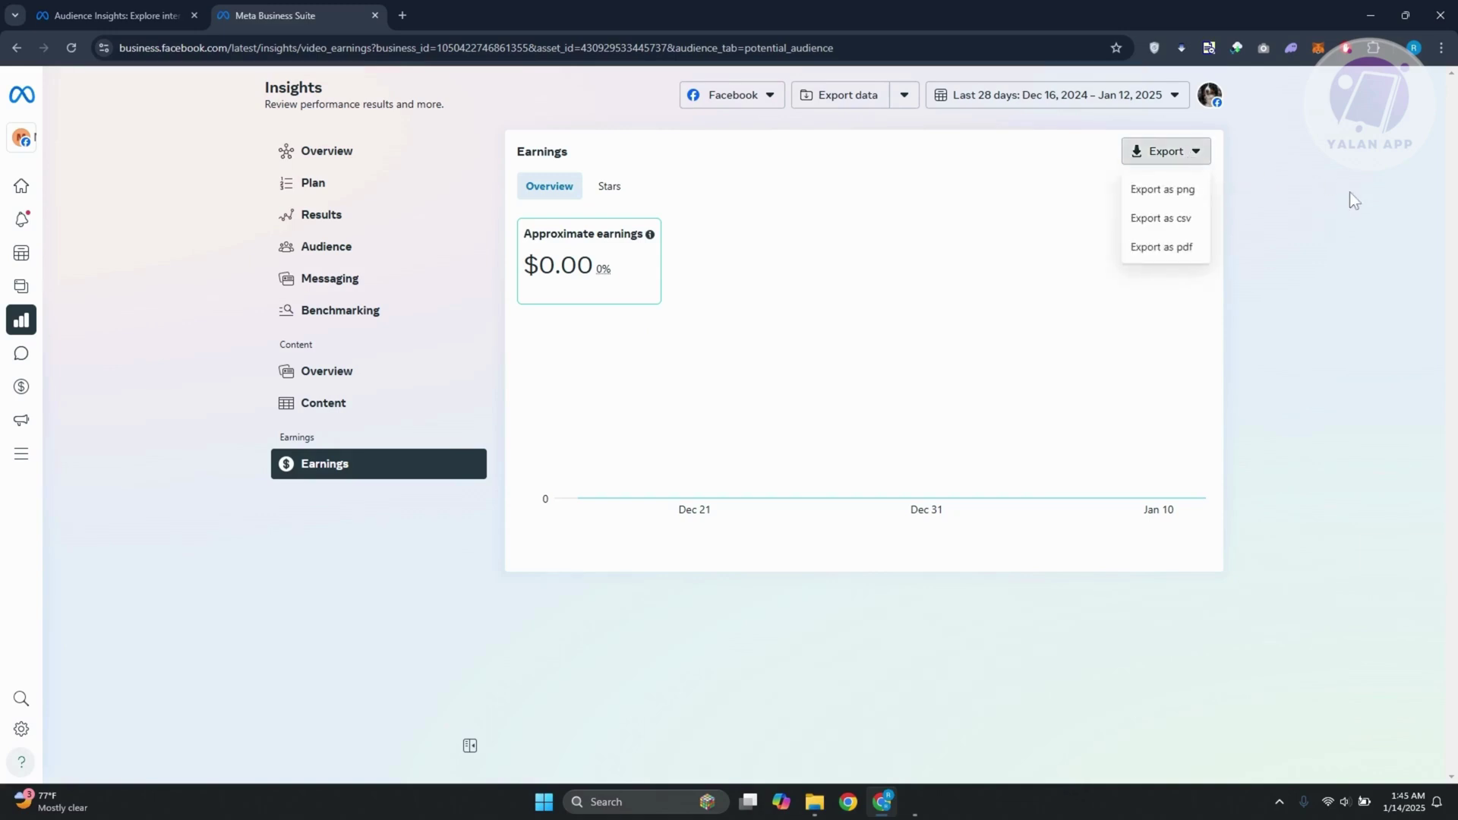
left_click(335, 152)
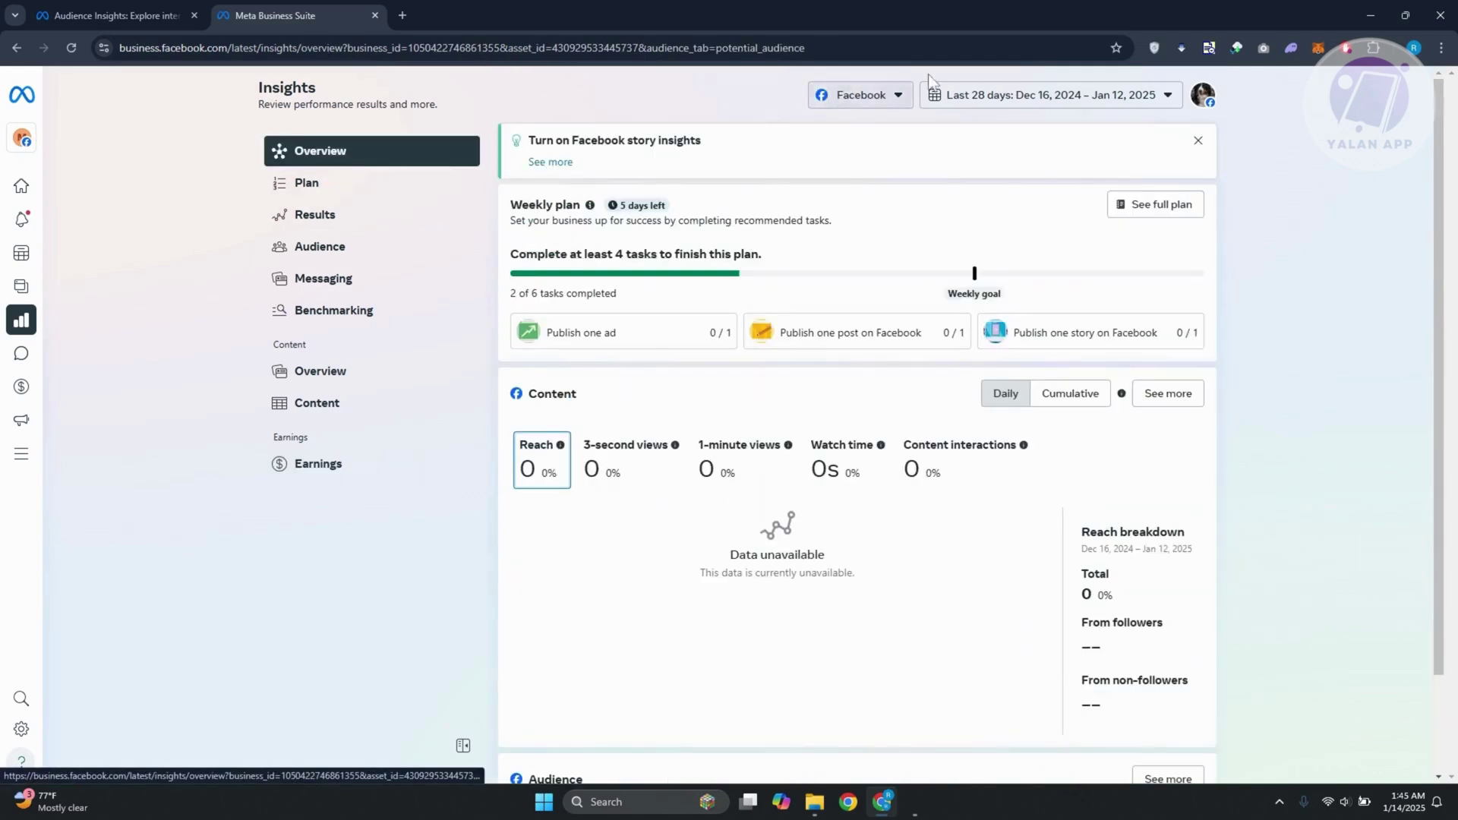
left_click(1157, 101)
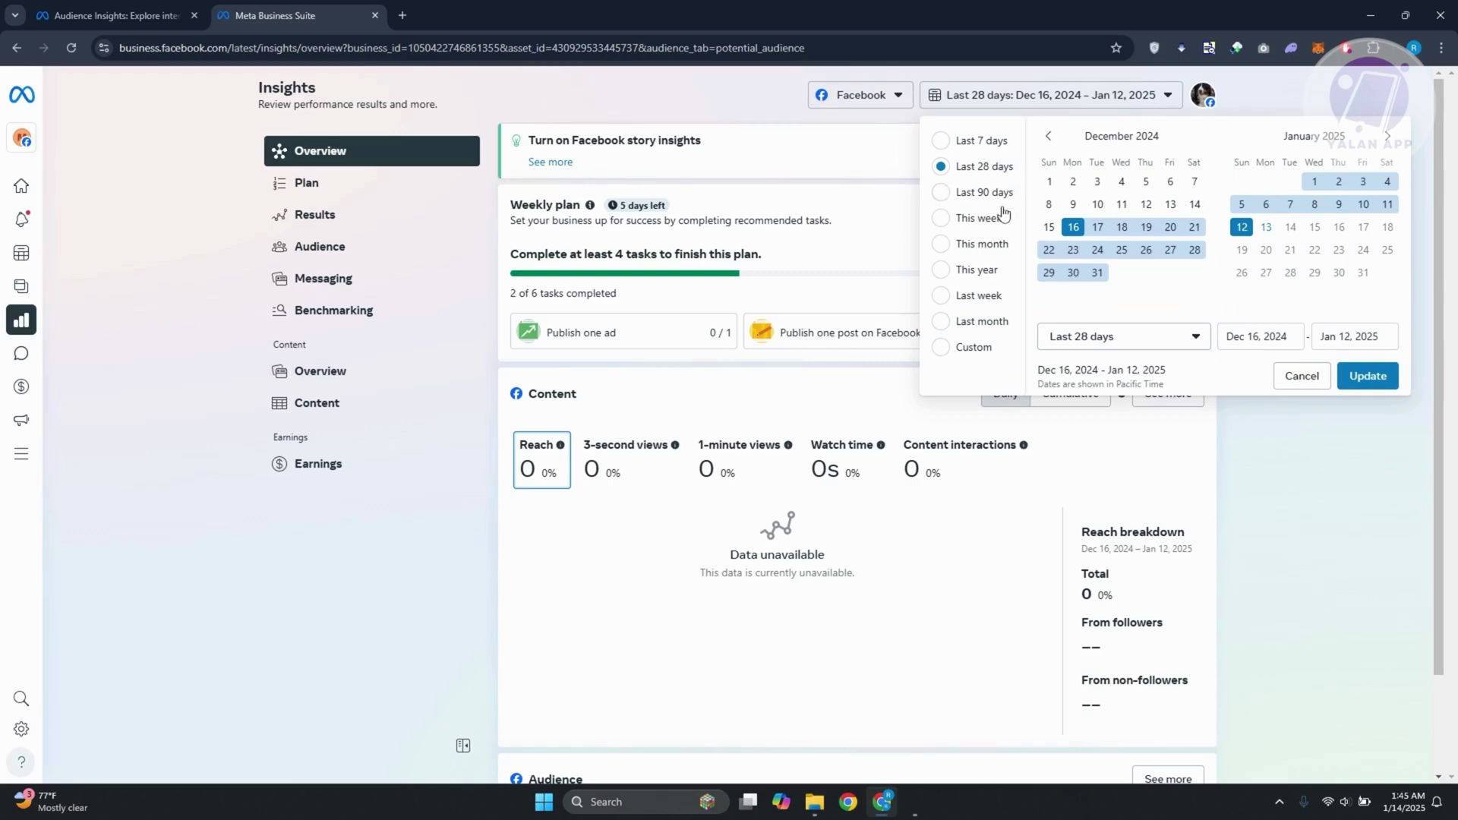
left_click(432, 600)
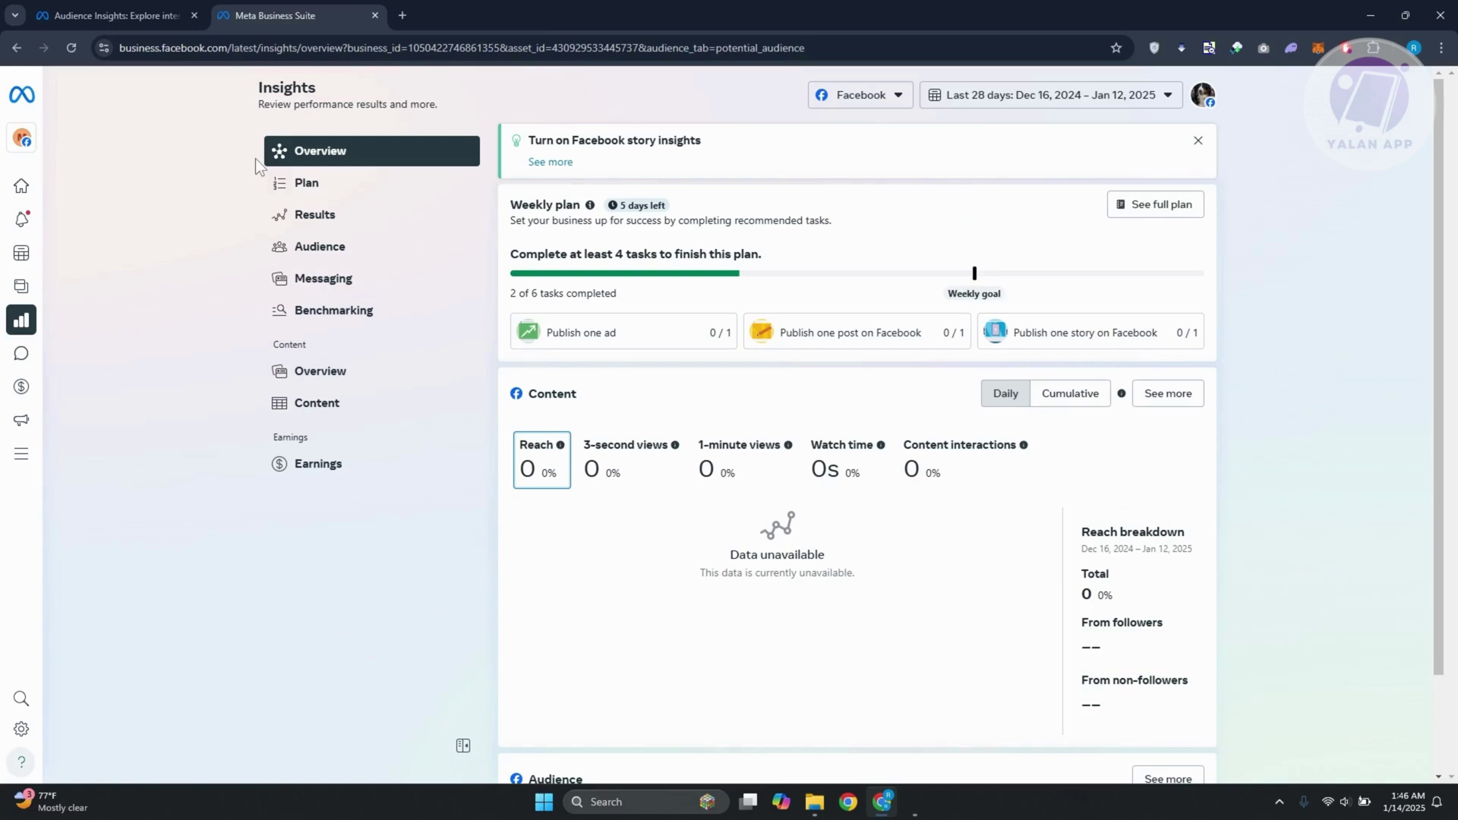